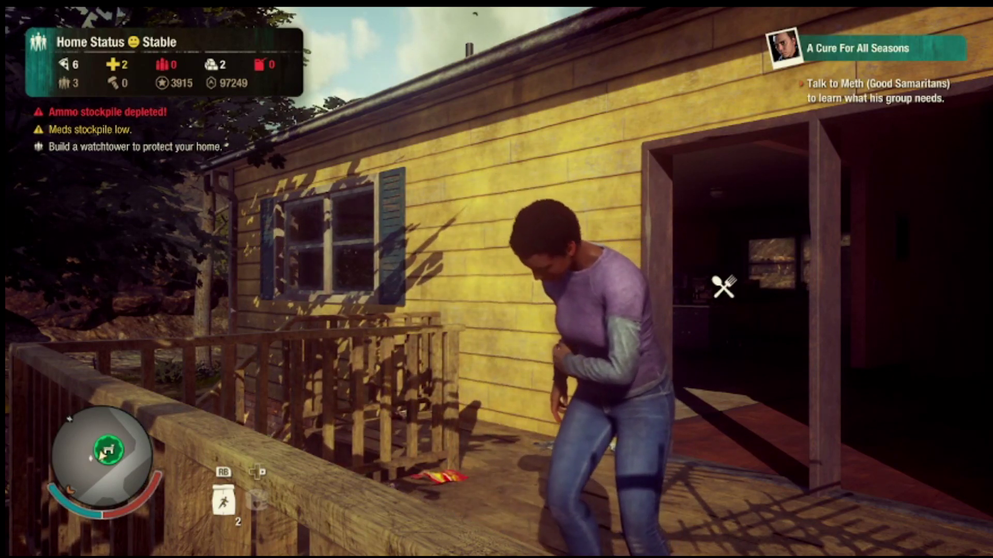
# Walk the survivor toward the doorway, then exit State of Decay 2 to the desktop from the pause menu
pyautogui.press('w')
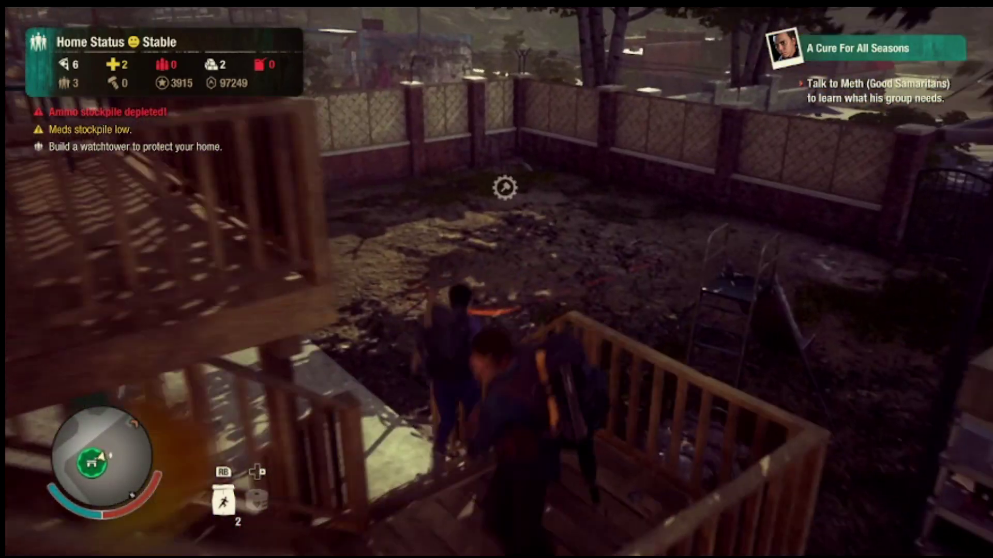
pyautogui.press('Escape')
pyautogui.press('Up')
pyautogui.press('Return')
pyautogui.press('Left')
pyautogui.press('Return')
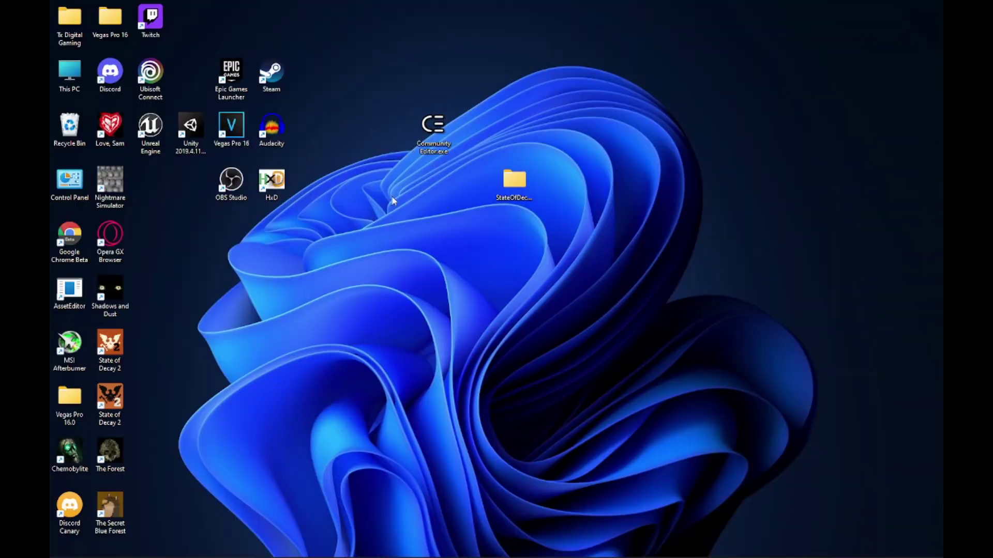
# Launch Community Editor maximized and open the Homestead community save
pyautogui.doubleClick(424, 145)
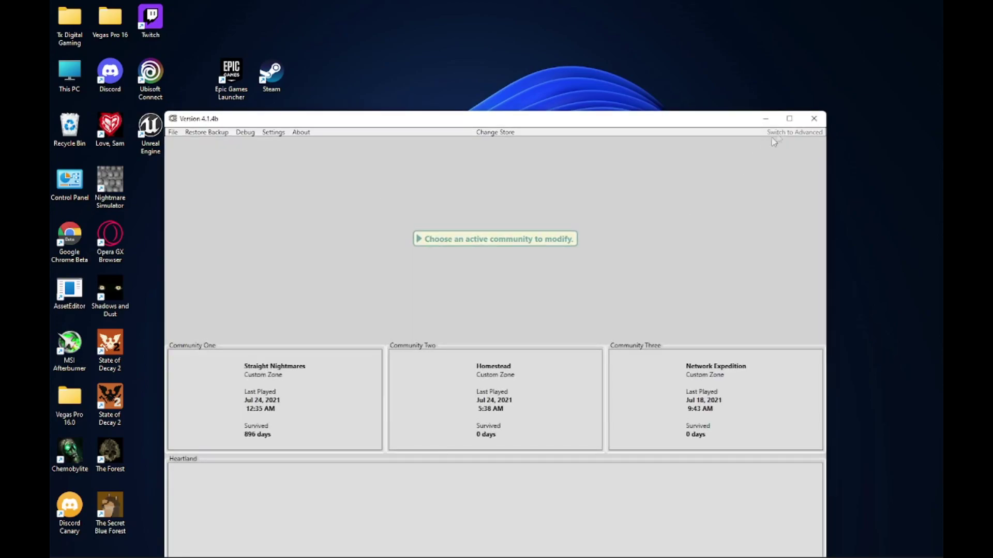
pyautogui.click(789, 119)
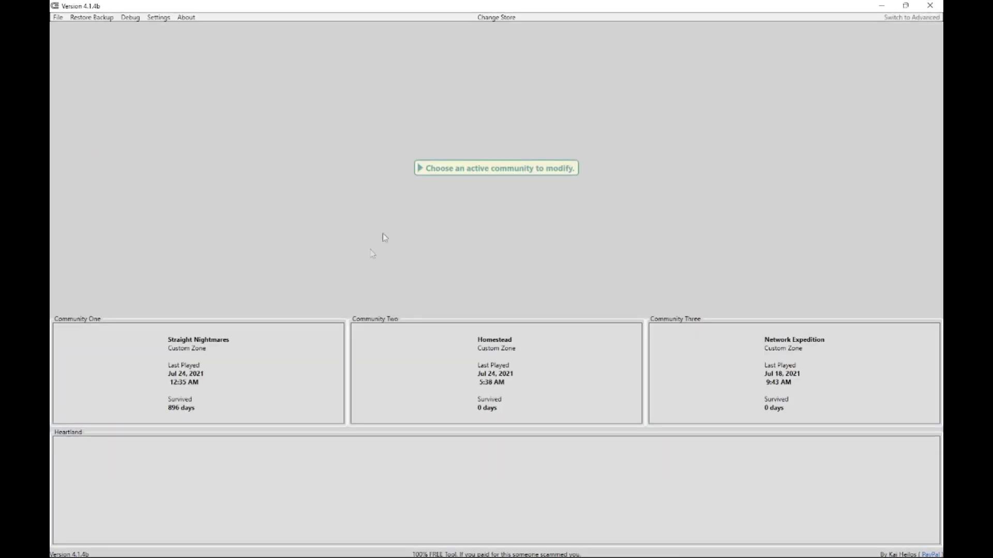
pyautogui.click(467, 358)
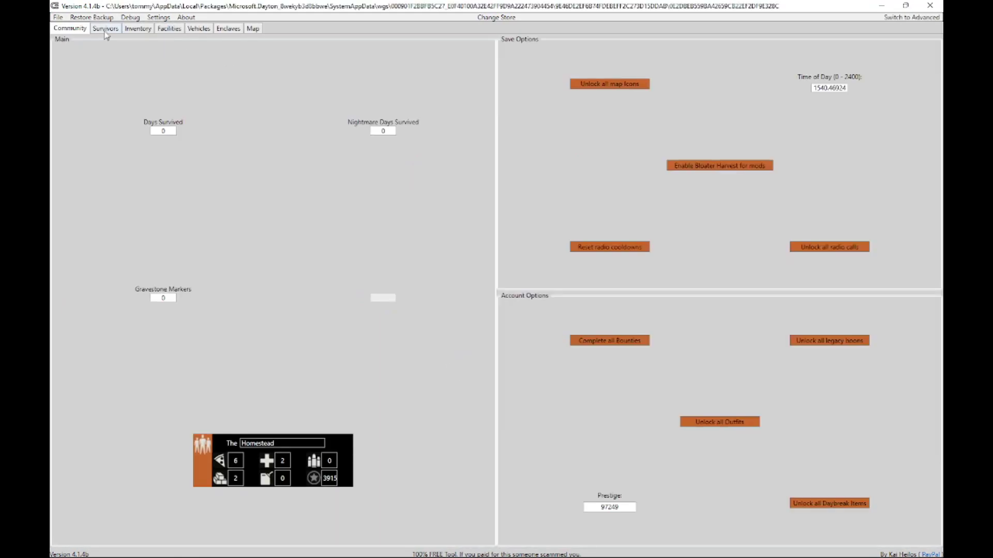
# Browse the three survivors on the Survivors tab, then switch to the Advanced data view
pyautogui.click(106, 31)
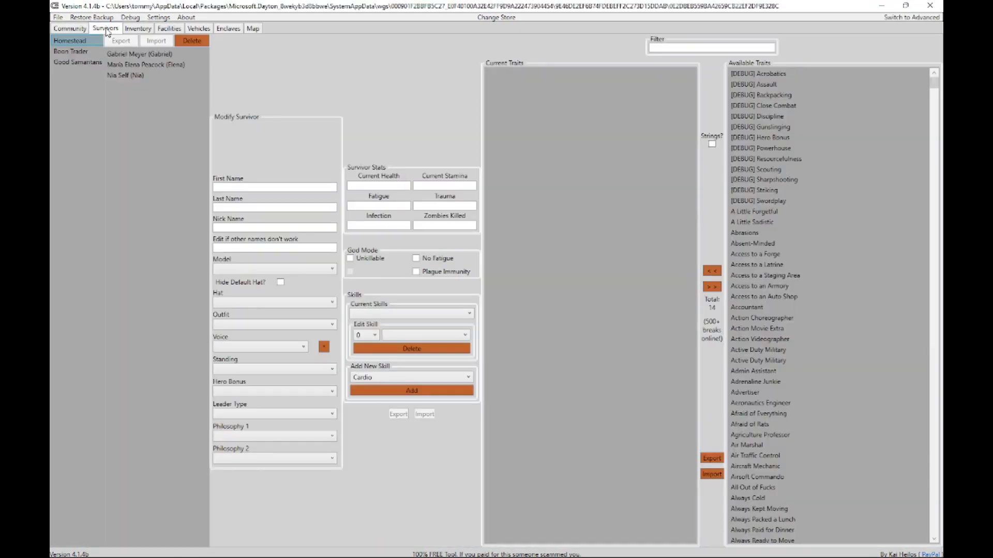
pyautogui.click(134, 54)
pyautogui.click(157, 65)
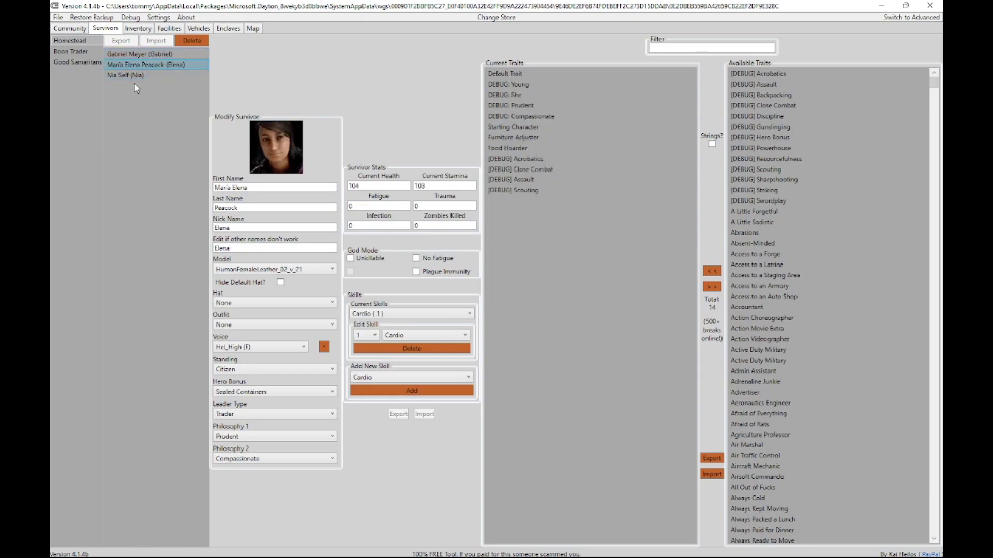
pyautogui.click(144, 75)
pyautogui.click(152, 57)
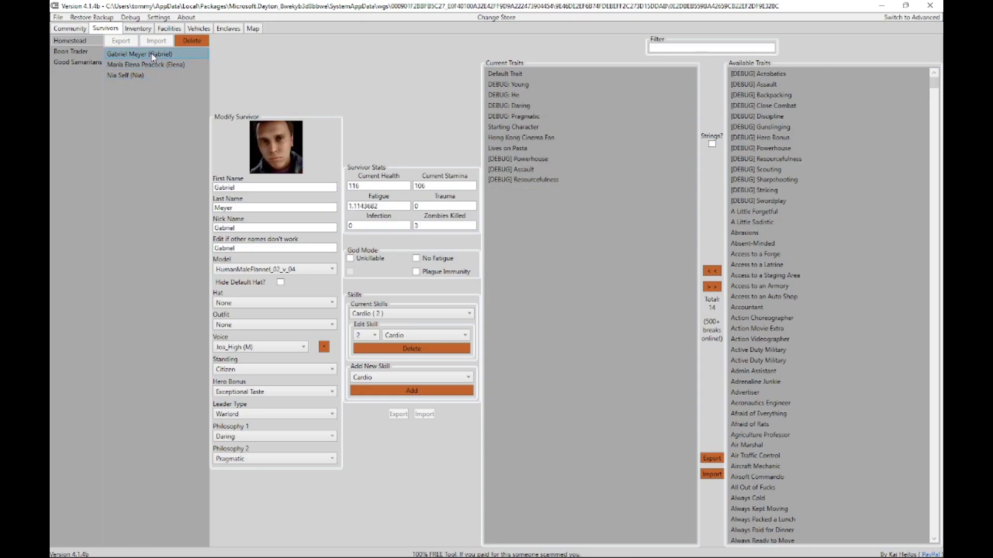
pyautogui.click(132, 75)
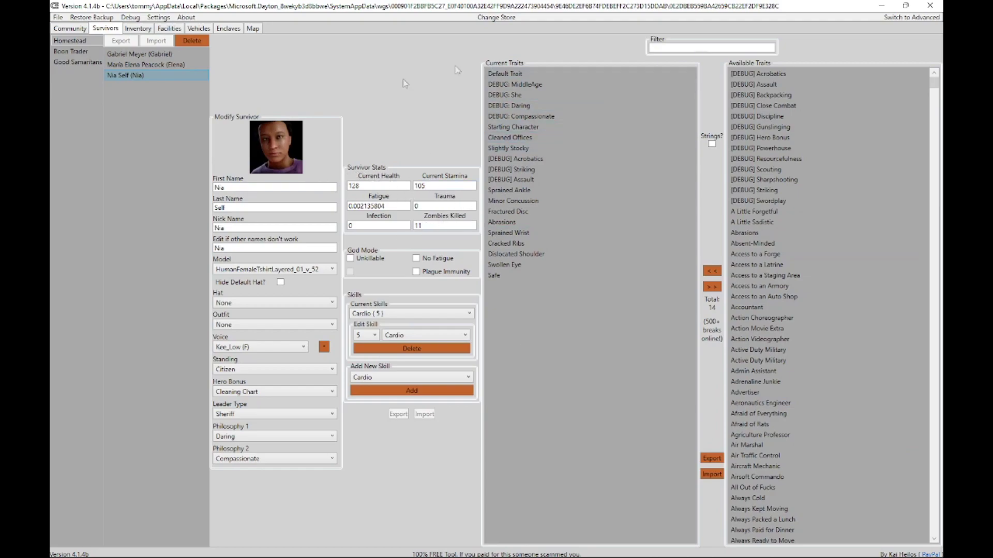
pyautogui.click(908, 19)
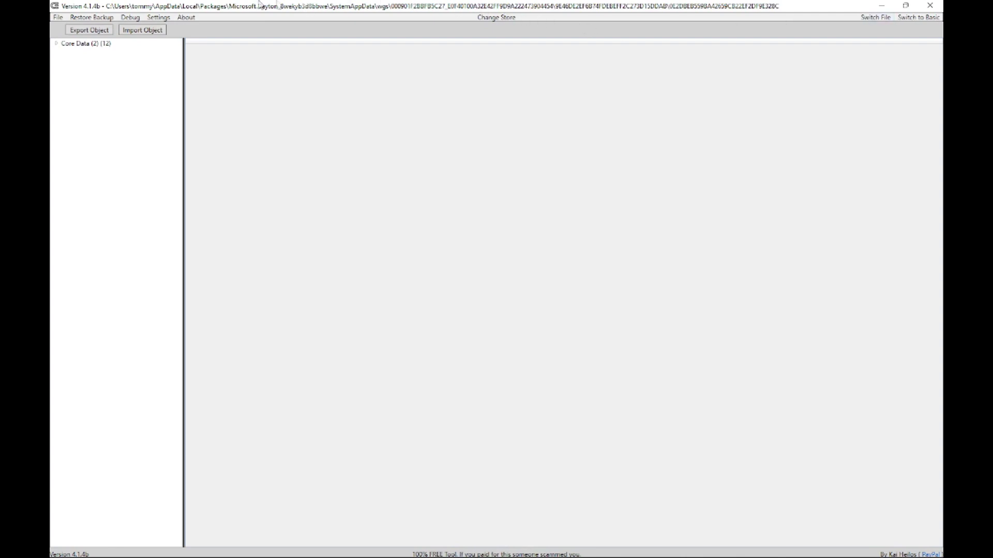
# Drill from Core Data through the first survivor's Traits and CharacterBuffRecords to the default_health record
pyautogui.click(57, 46)
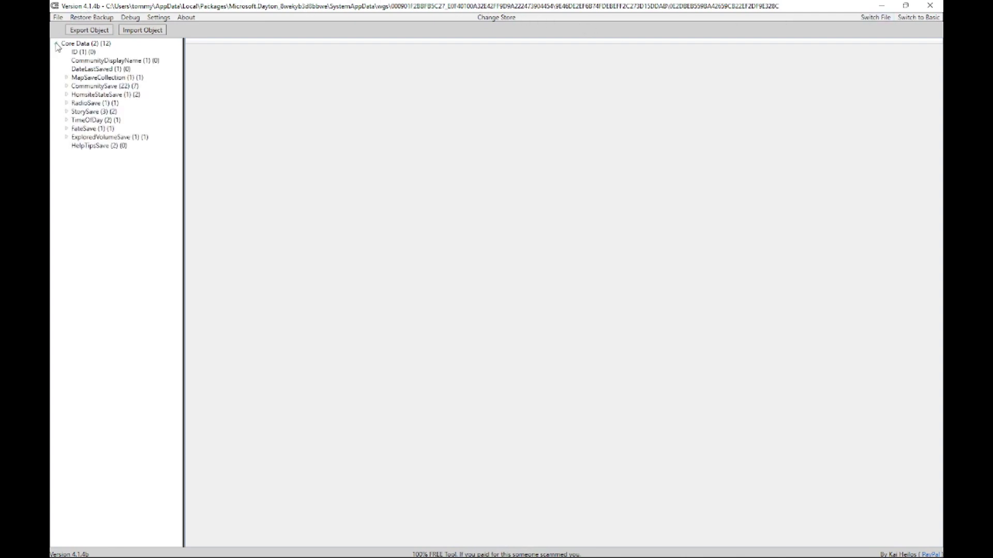
pyautogui.click(66, 88)
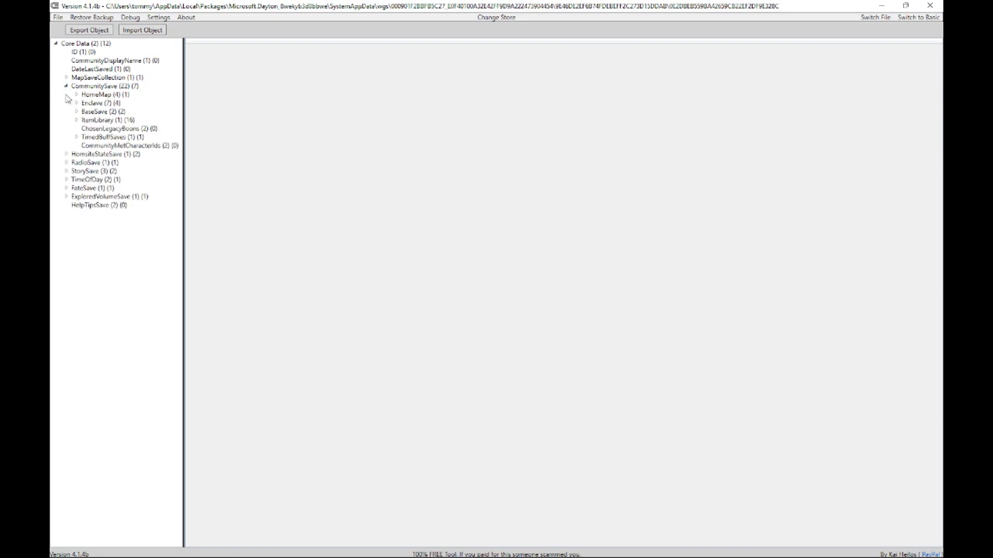
pyautogui.click(77, 104)
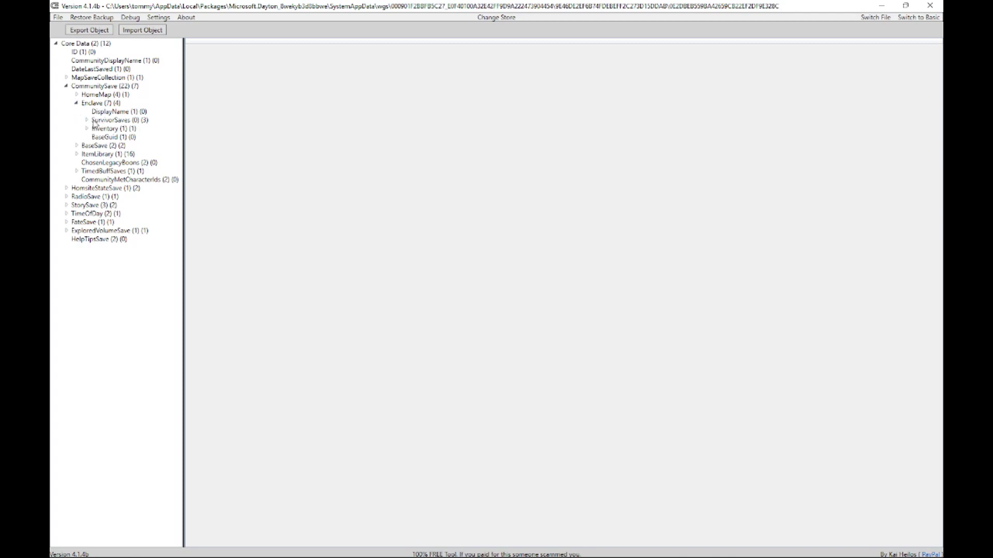
pyautogui.click(88, 120)
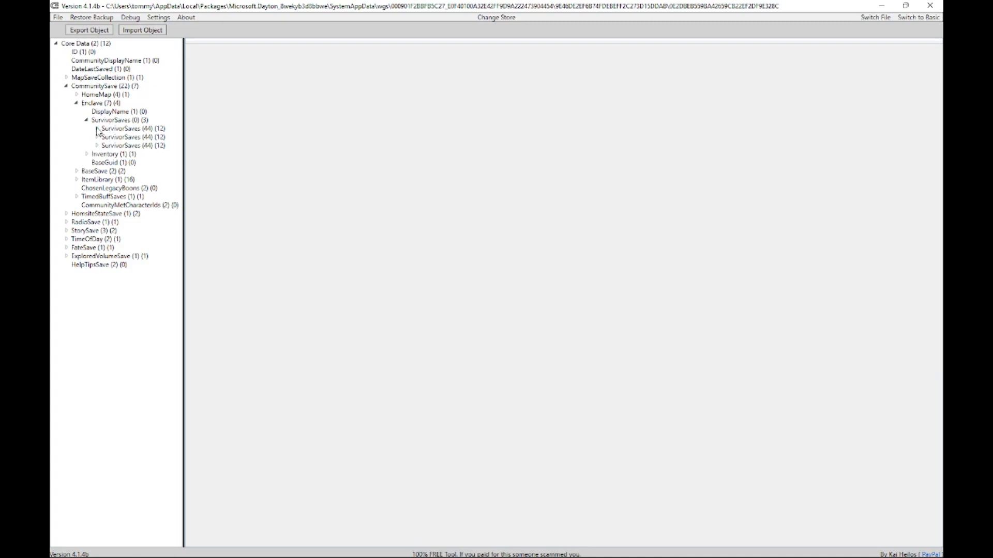
pyautogui.click(97, 129)
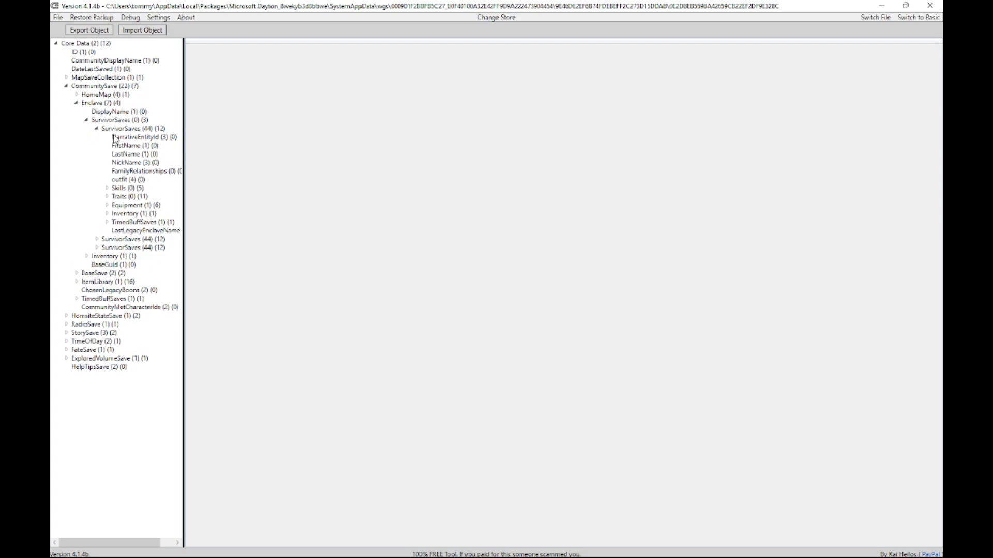
pyautogui.click(118, 198)
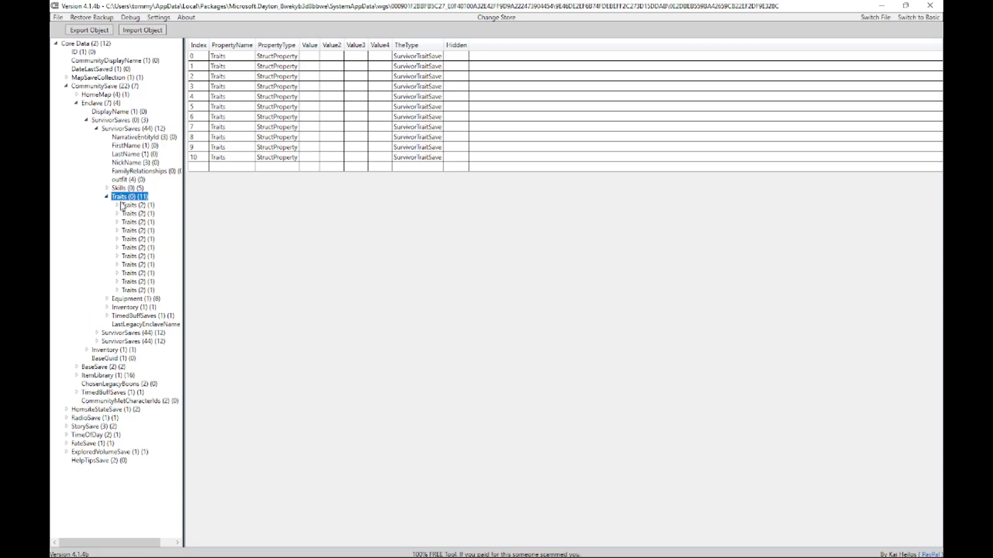
pyautogui.click(124, 206)
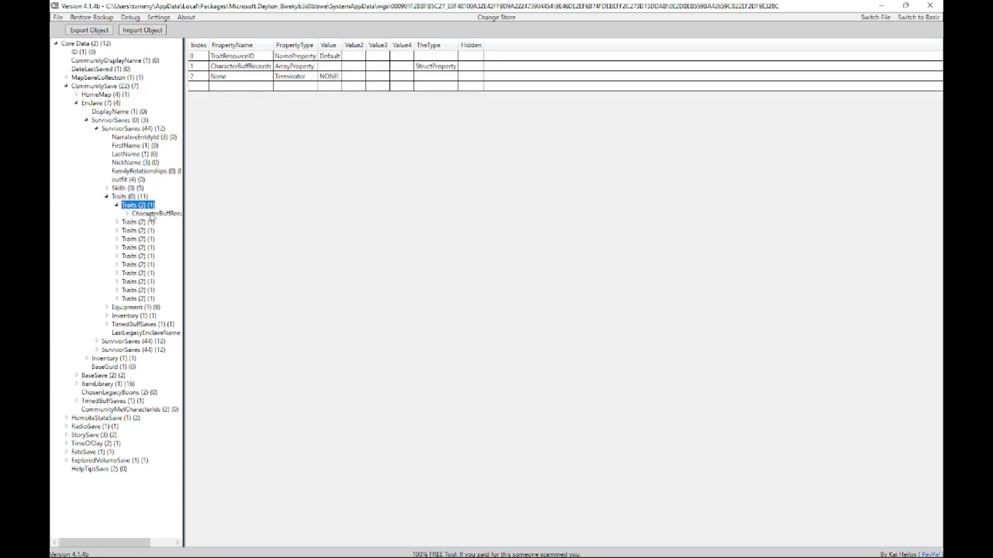
pyautogui.moveTo(184, 210); pyautogui.dragTo(238, 209)
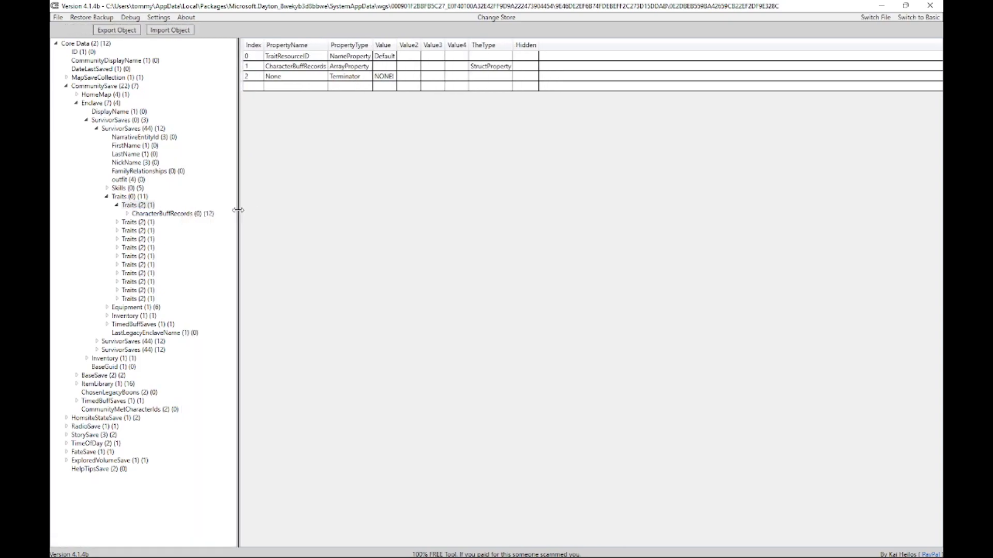
pyautogui.click(127, 213)
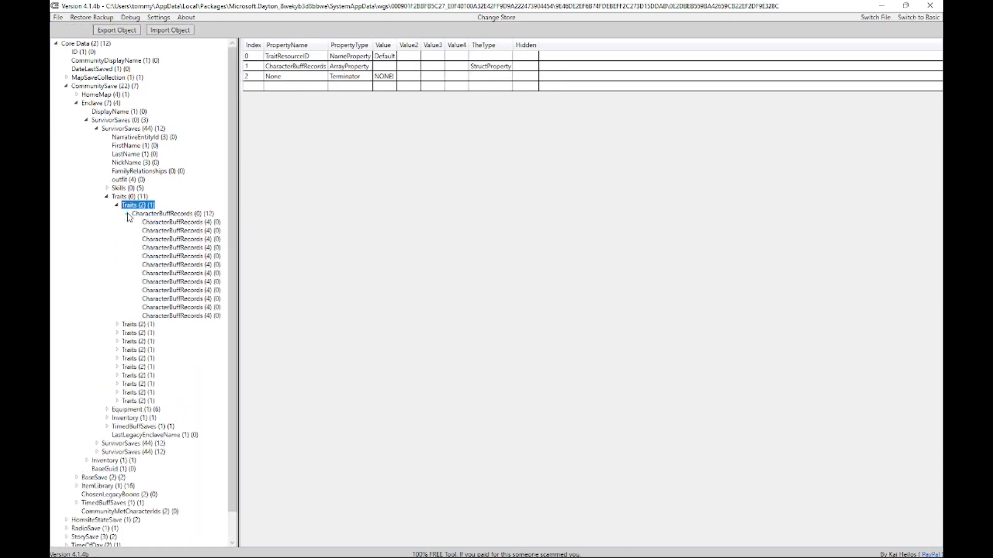
pyautogui.click(165, 222)
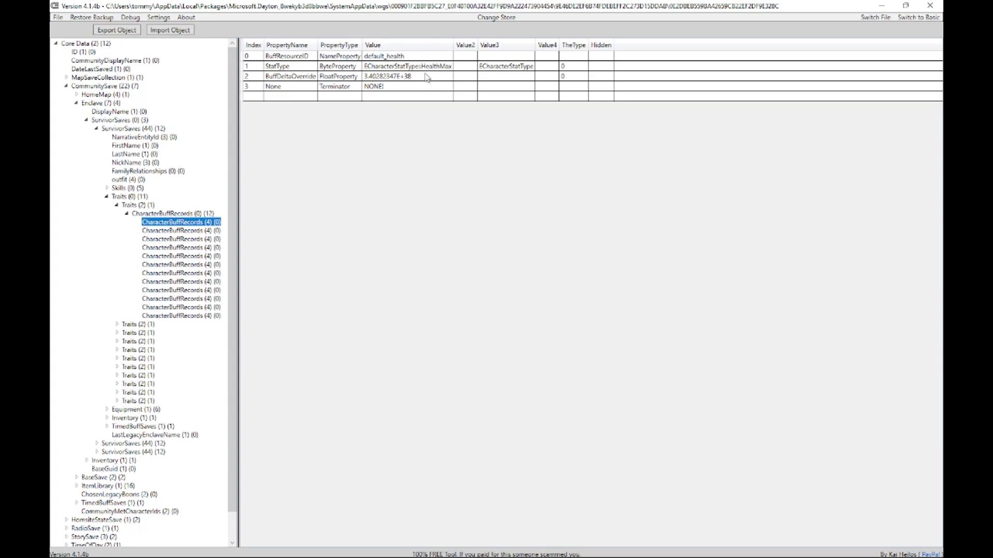
pyautogui.click(187, 231)
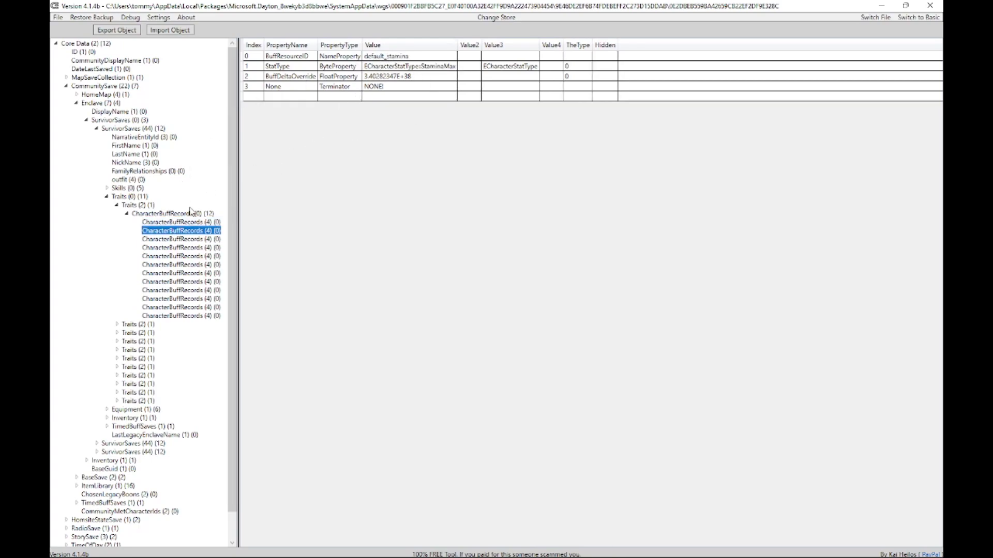
pyautogui.click(194, 222)
pyautogui.click(418, 80)
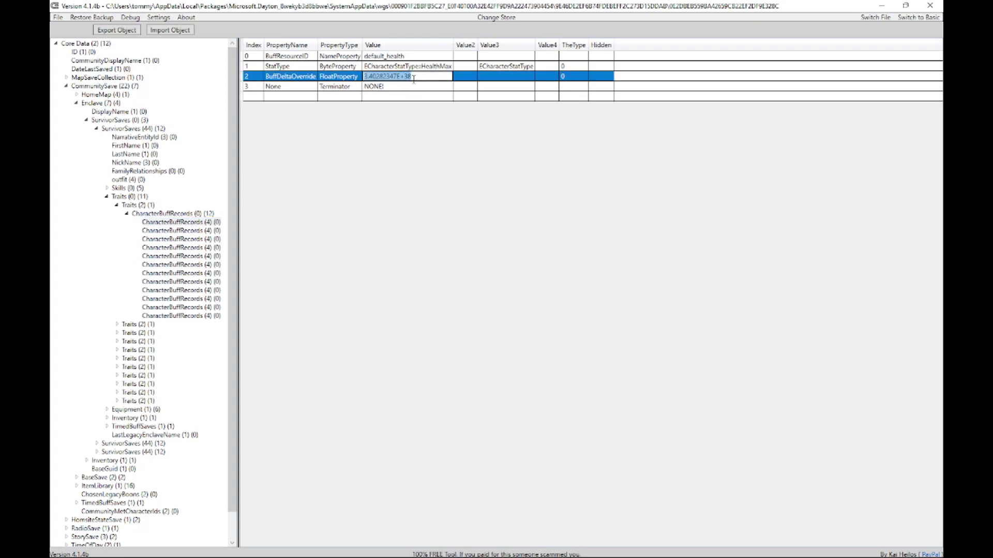
pyautogui.write('1E+09')
pyautogui.click(413, 82)
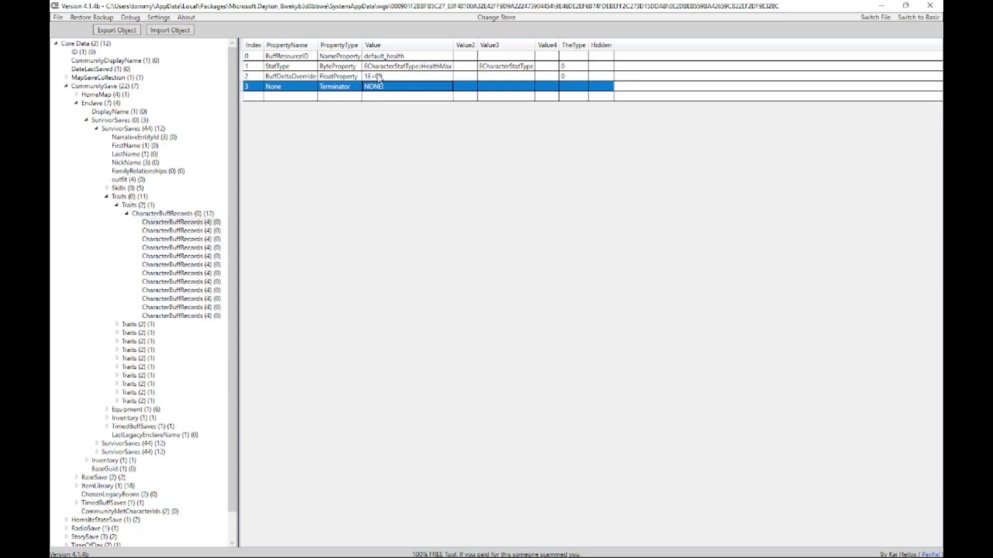
pyautogui.click(200, 231)
pyautogui.doubleClick(420, 76)
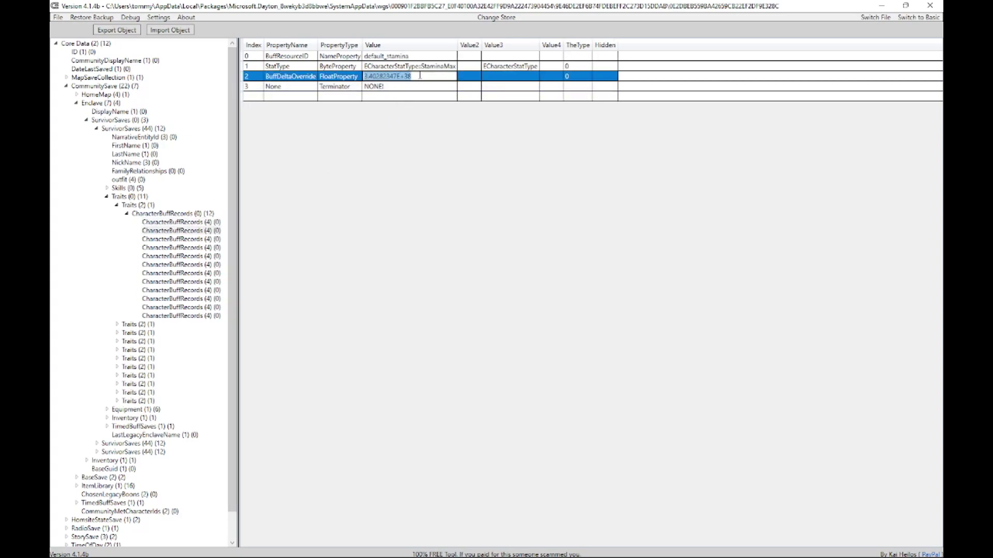
pyautogui.write('1E+09')
pyautogui.press('Return')
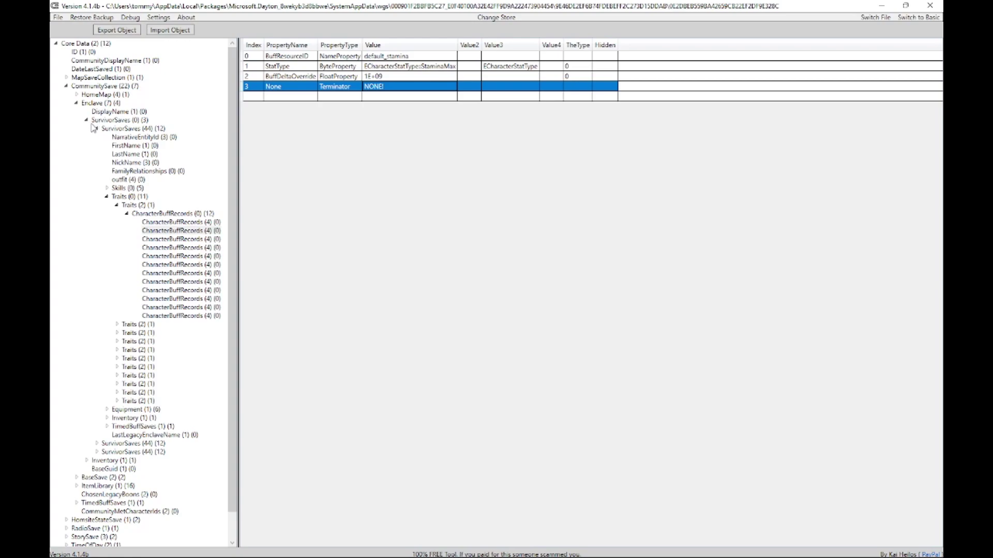
# Collapse the first survivor and expand the second survivor's traits down to its health buff record
pyautogui.click(98, 130)
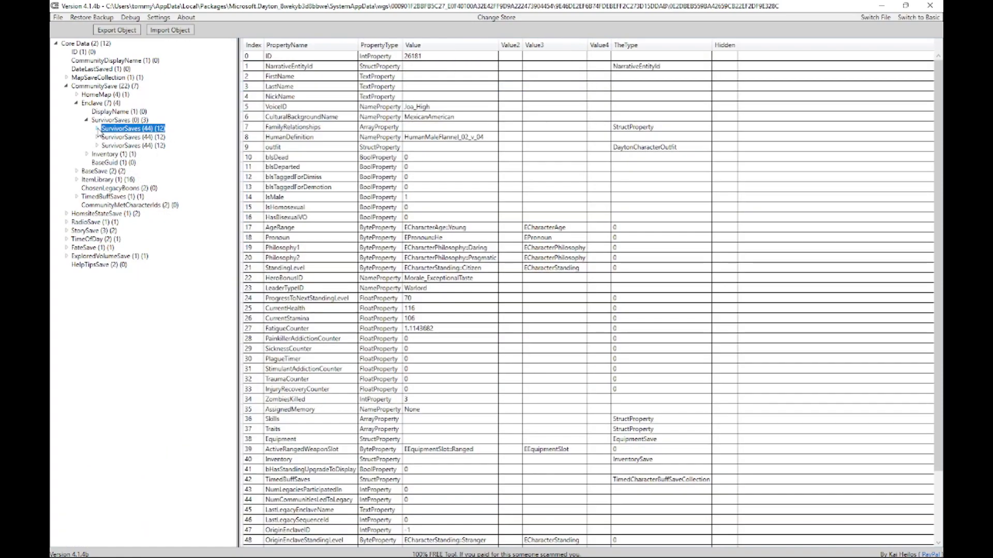
pyautogui.click(101, 139)
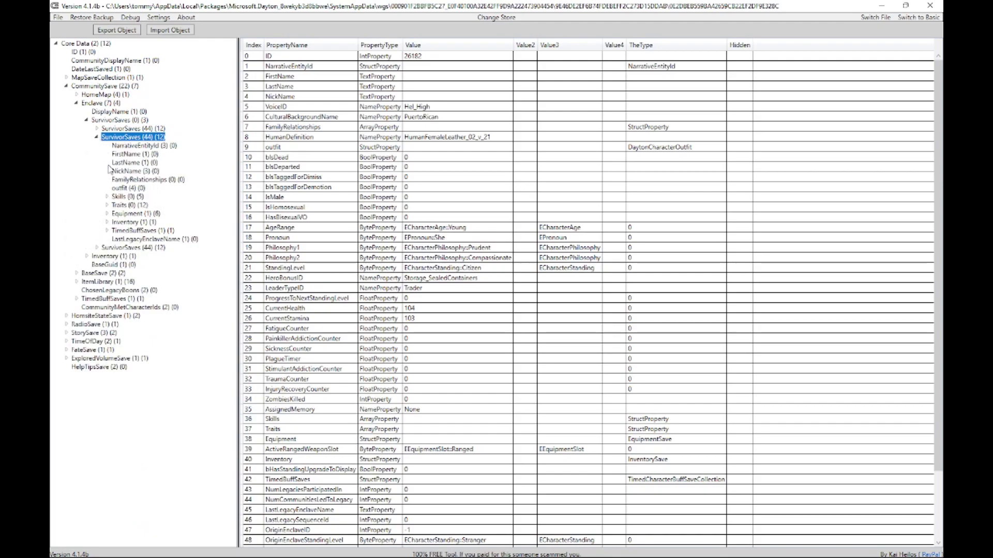
pyautogui.click(107, 206)
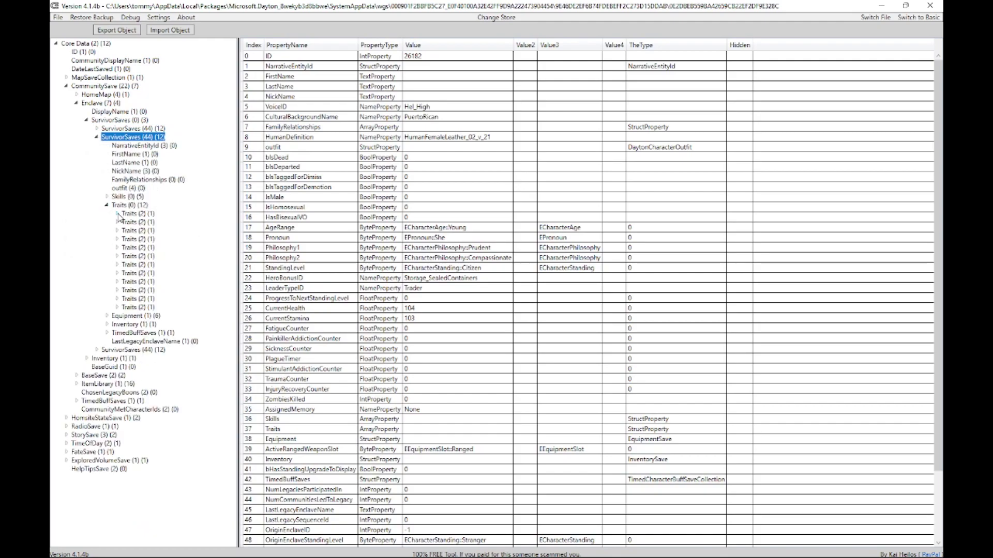
pyautogui.click(117, 214)
pyautogui.click(129, 222)
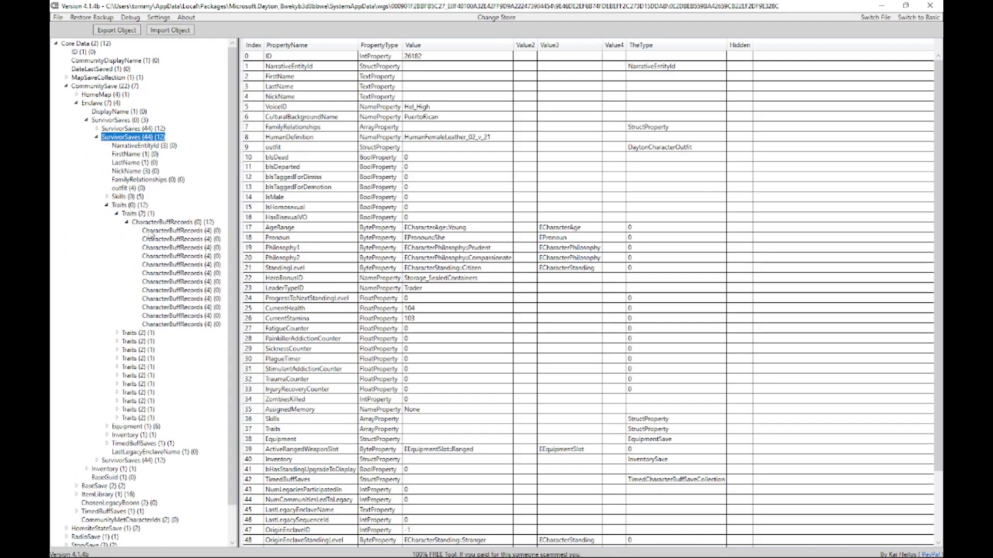
pyautogui.click(152, 231)
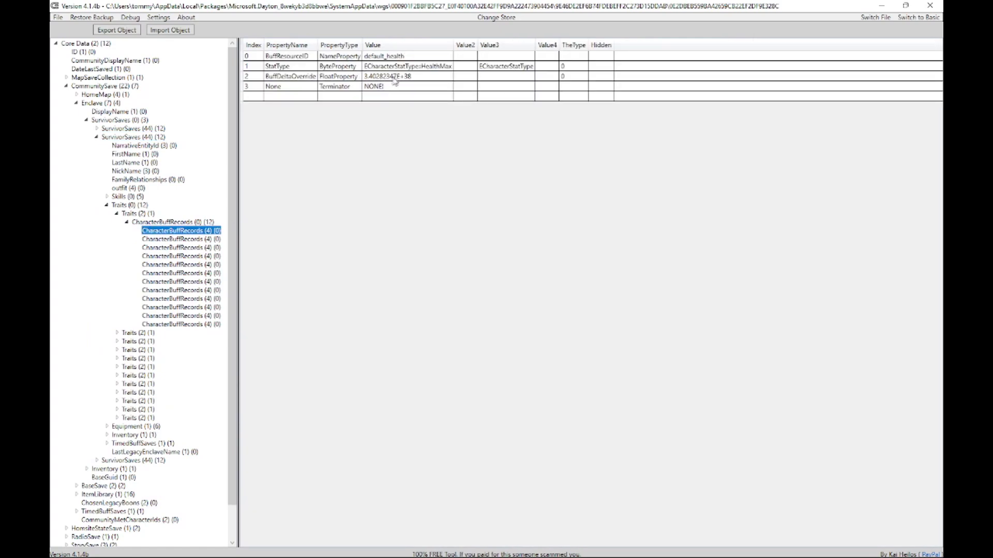
# Set the second survivor's health and stamina BuffDeltaOverride values to 1e9
pyautogui.doubleClick(419, 77)
pyautogui.write('1E+09')
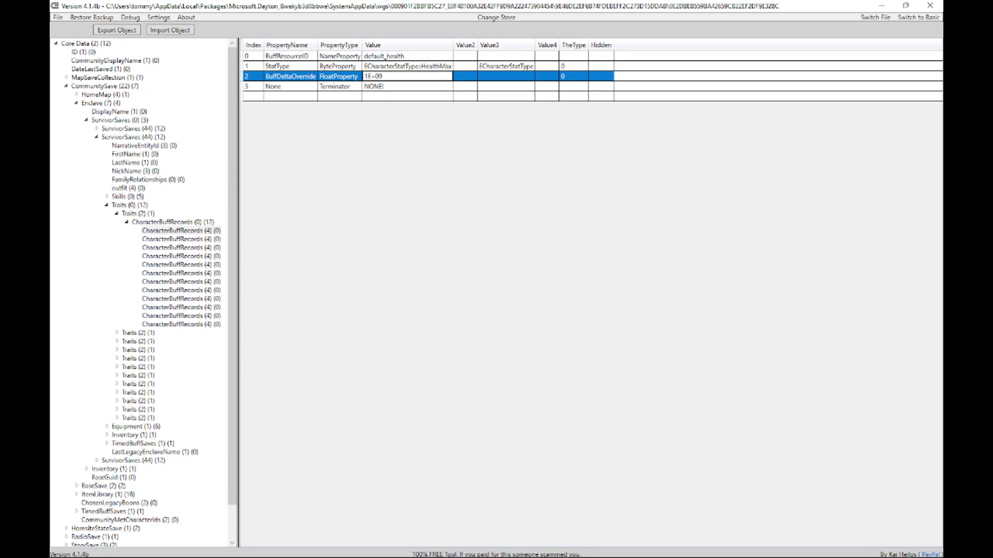
pyautogui.press('Return')
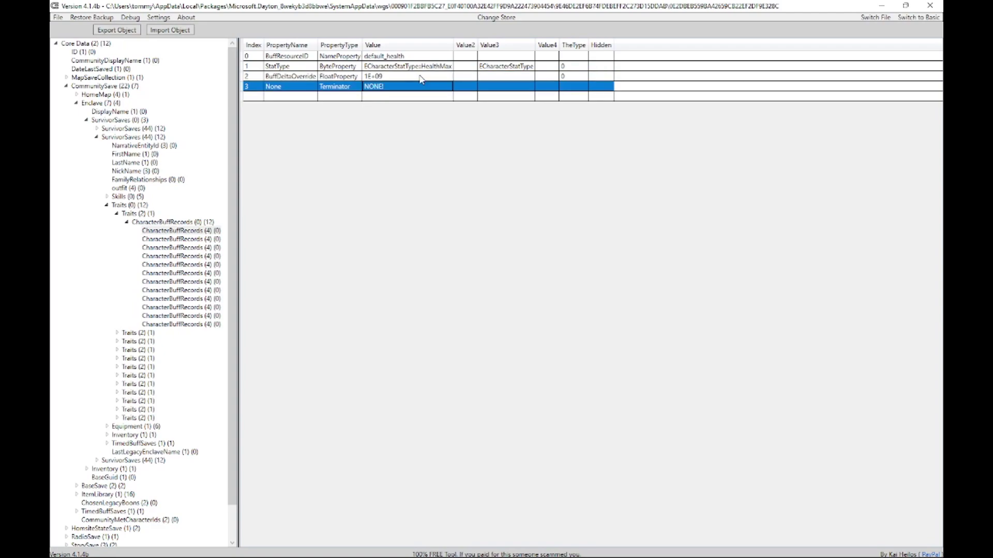
pyautogui.click(186, 238)
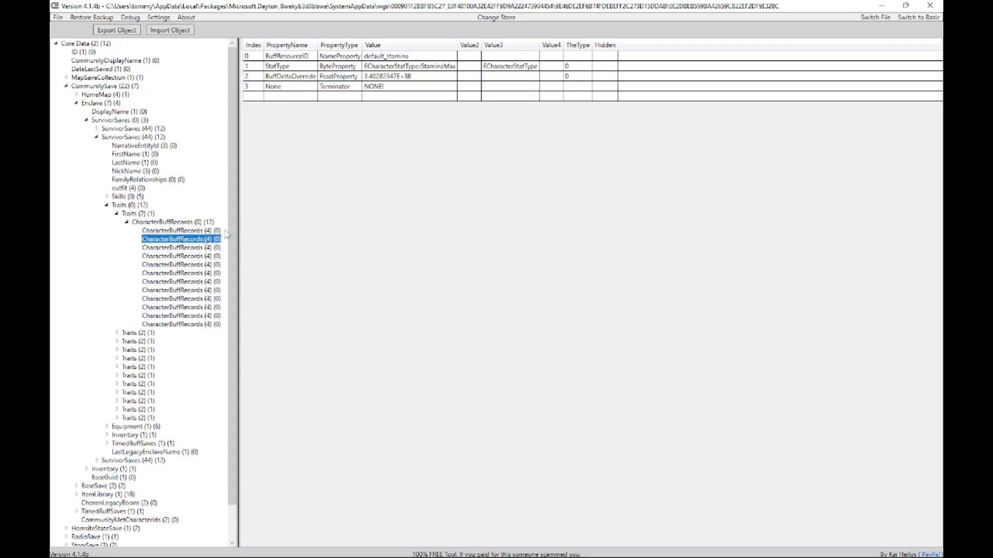
pyautogui.doubleClick(419, 77)
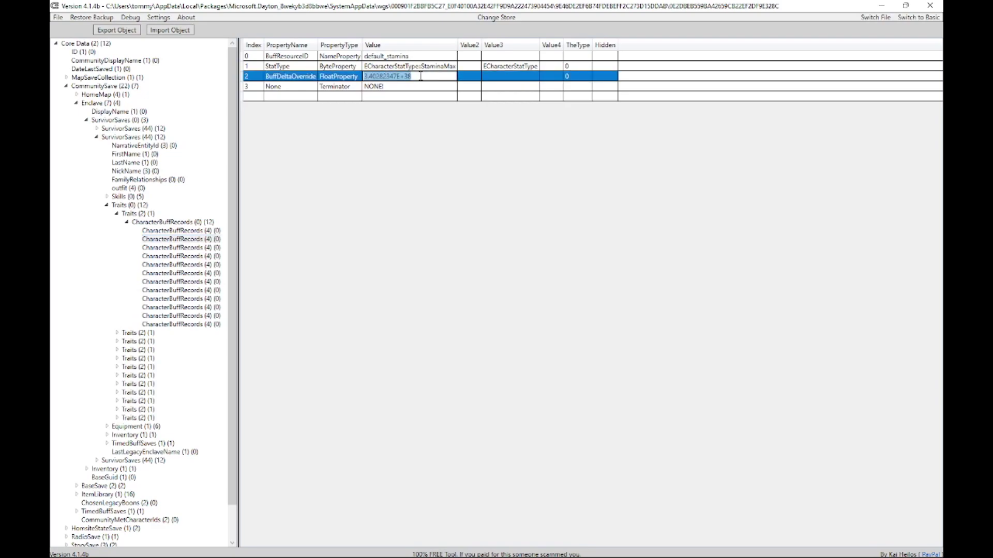
pyautogui.write('1E+09')
pyautogui.press('Return')
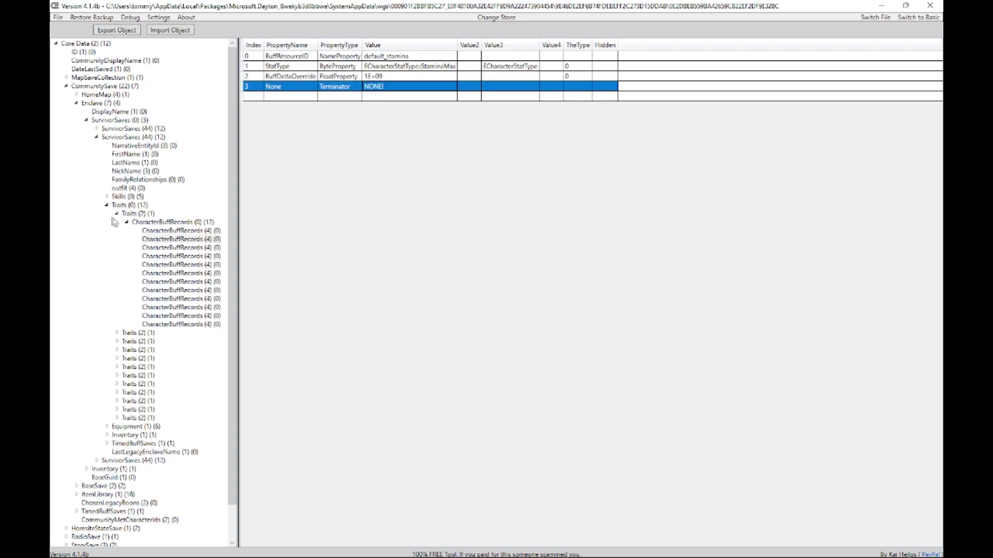
# Collapse the finished survivor and expand the third survivor's traits down to its health buff record
pyautogui.click(98, 137)
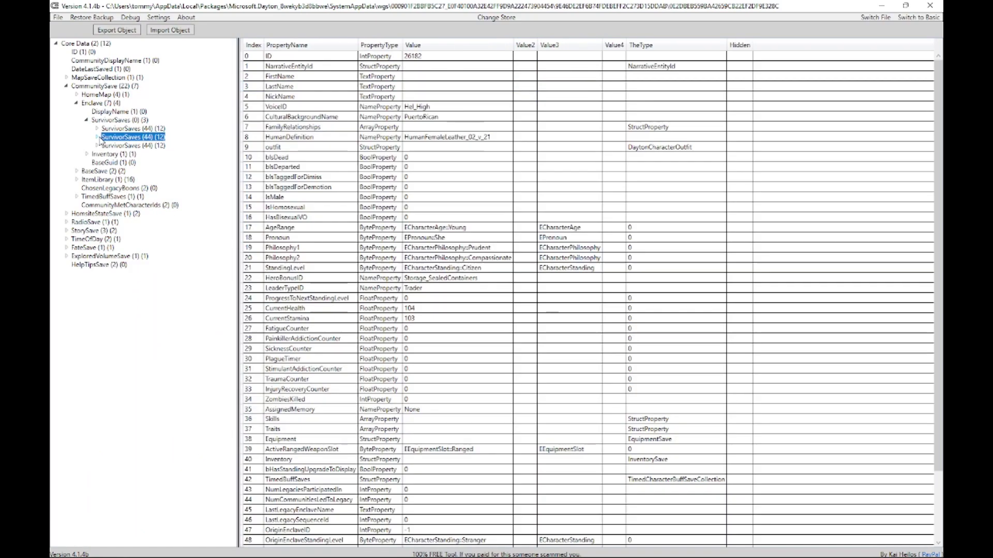
pyautogui.click(126, 150)
pyautogui.click(96, 145)
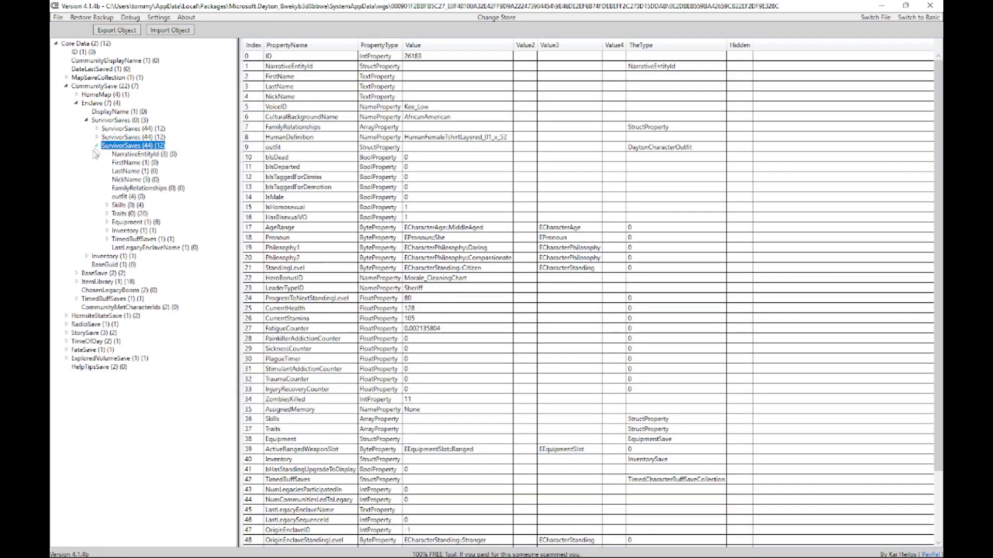
pyautogui.click(107, 213)
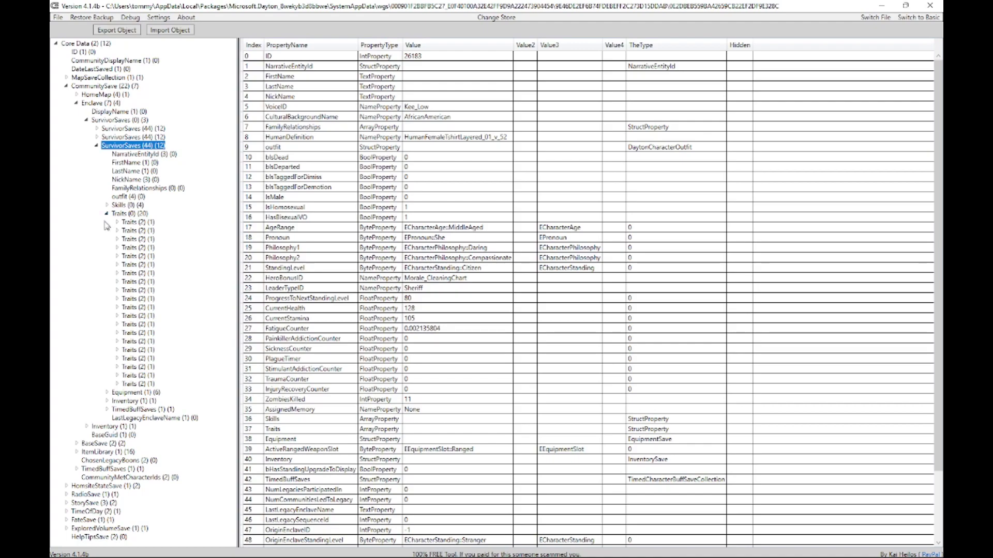
pyautogui.click(118, 222)
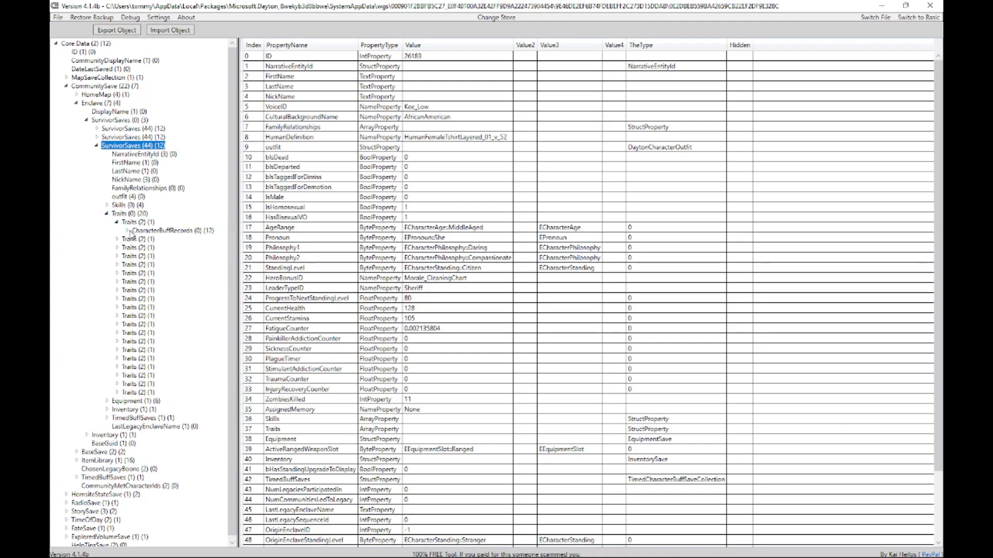
pyautogui.click(127, 230)
pyautogui.click(157, 241)
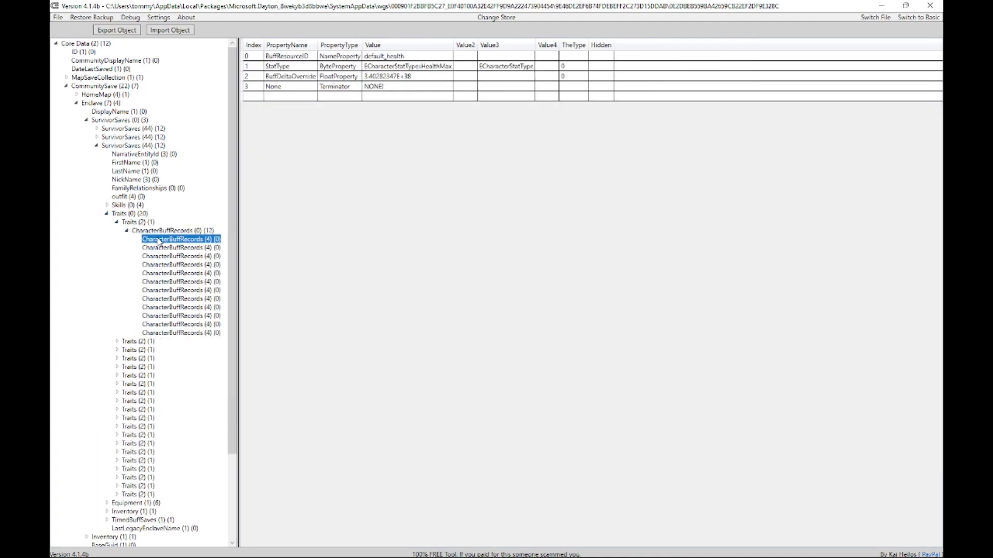
# Replace the health BuffDeltaOverride value 3.40282347E+38 with 1e9
pyautogui.doubleClick(410, 77)
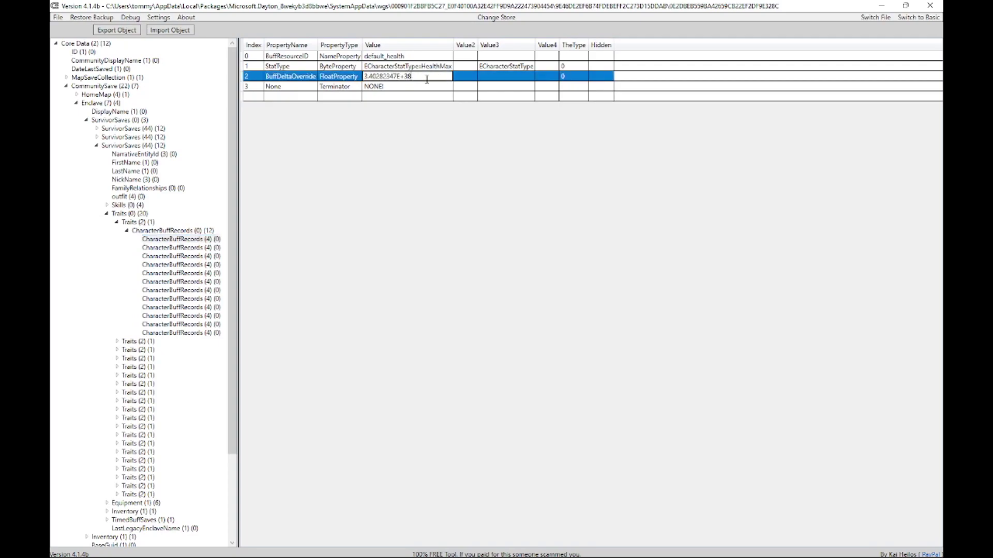
pyautogui.moveTo(426, 79); pyautogui.dragTo(353, 80)
pyautogui.press('End')
pyautogui.press('BackSpace')
pyautogui.press('BackSpace')
pyautogui.press('BackSpace')
pyautogui.press('BackSpace')
pyautogui.press('BackSpace')
pyautogui.press('Return')
# Set the third survivor's stamina BuffDeltaOverride to 1e9, then list its 20 traits
pyautogui.click(169, 248)
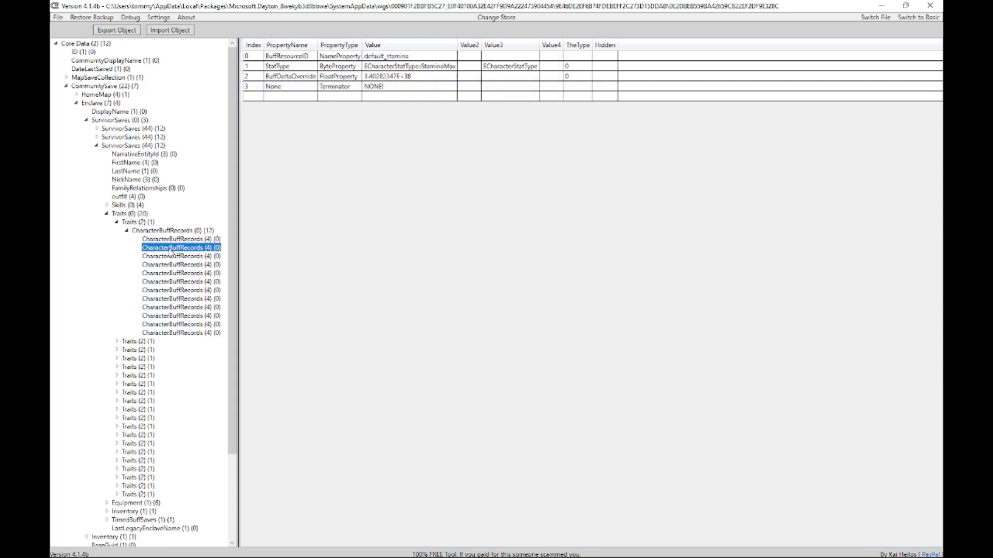
pyautogui.doubleClick(418, 79)
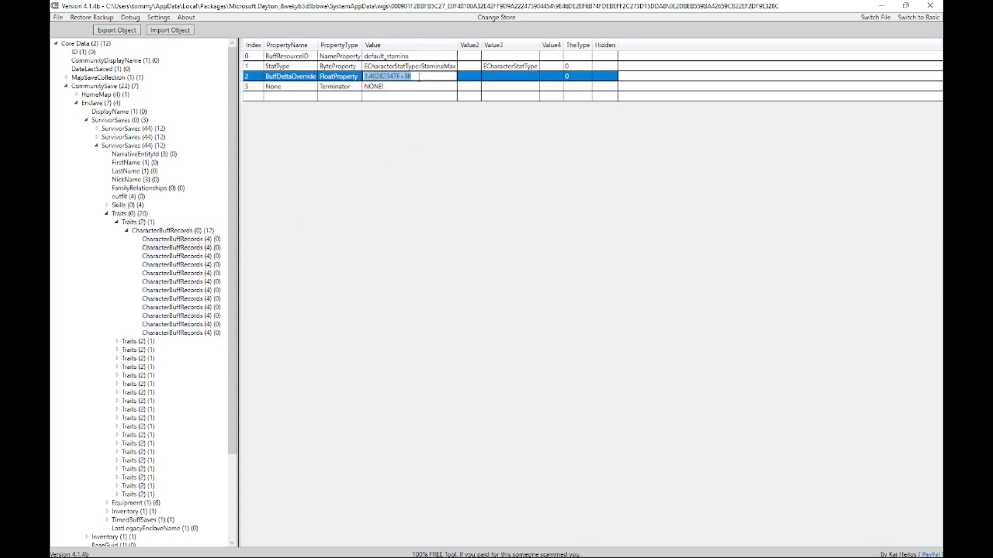
pyautogui.write('1E+09')
pyautogui.press('Return')
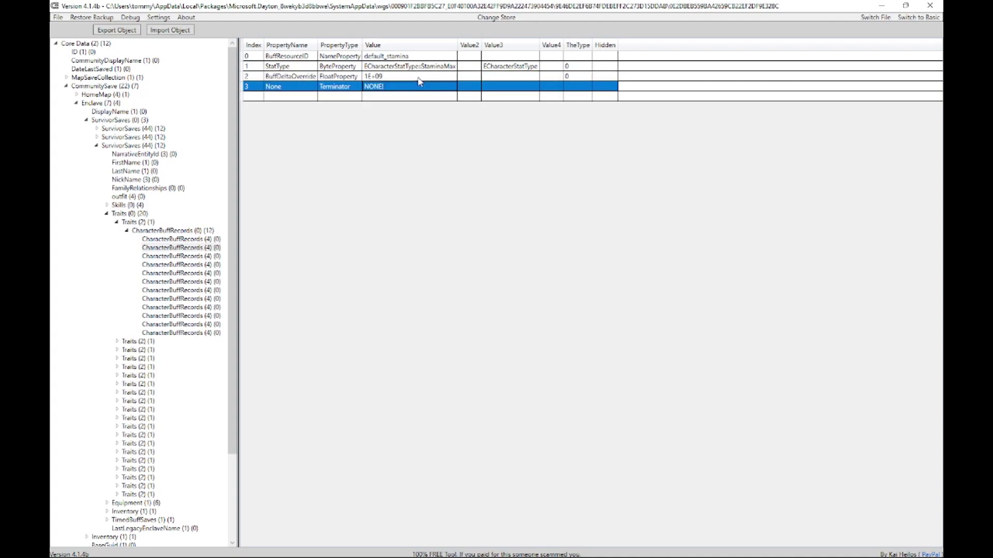
pyautogui.click(107, 215)
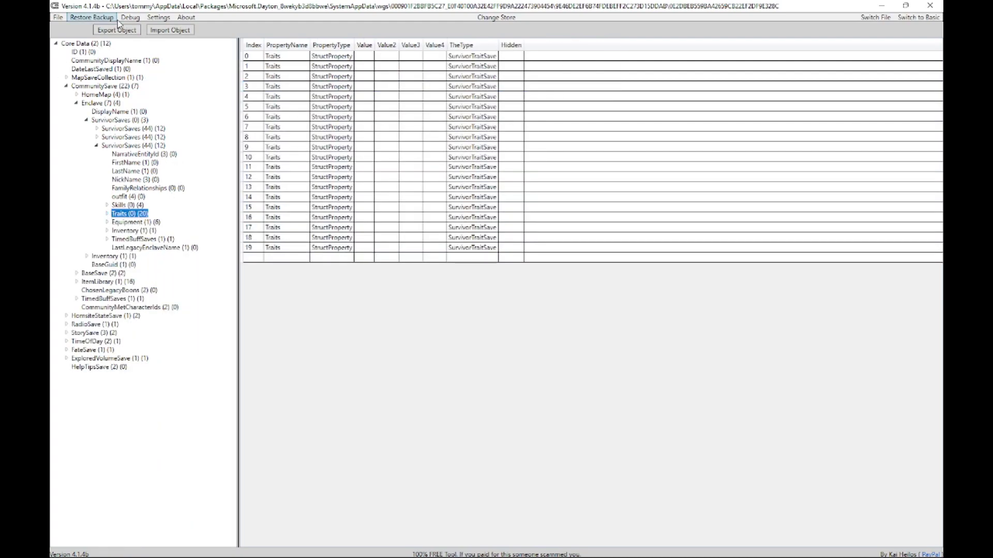
pyautogui.click(924, 20)
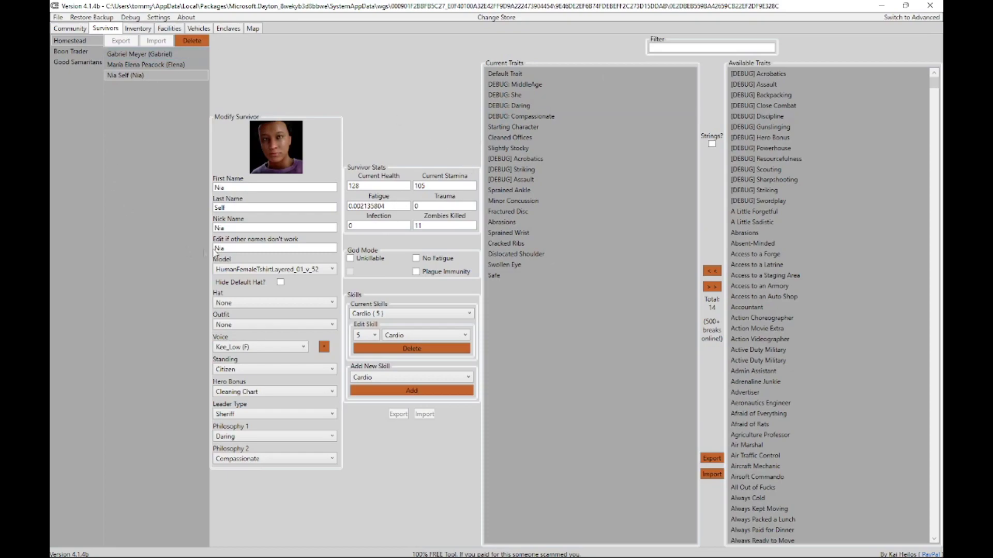
pyautogui.doubleClick(392, 187)
pyautogui.write('100')
pyautogui.write('00000')
pyautogui.doubleClick(436, 186)
pyautogui.write('10000000')
pyautogui.click(144, 66)
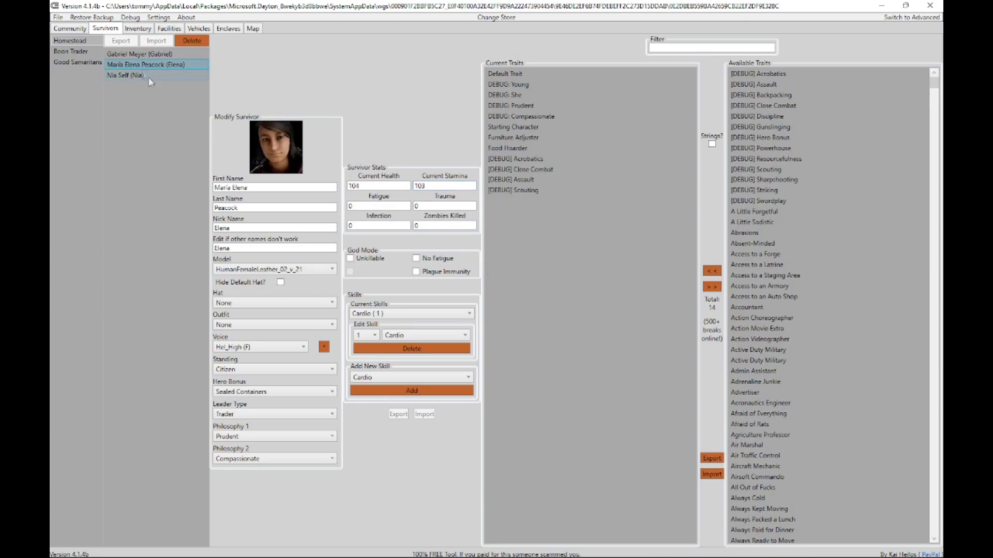
pyautogui.doubleClick(381, 187)
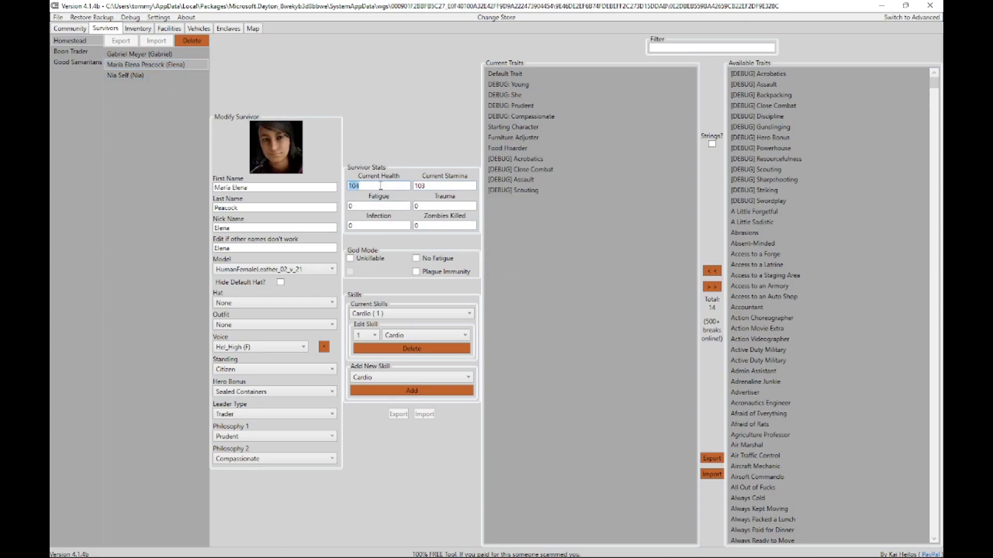
pyautogui.write('1000000000')
pyautogui.doubleClick(445, 187)
pyautogui.write('1000000000')
pyautogui.click(146, 55)
pyautogui.doubleClick(367, 187)
pyautogui.write('1000000000')
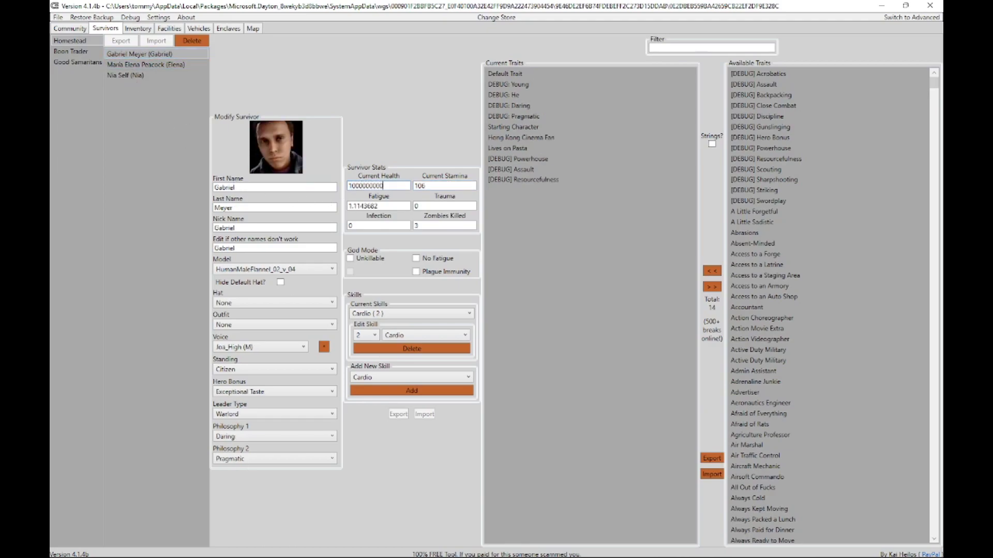
pyautogui.doubleClick(433, 186)
pyautogui.write('1000000000')
pyautogui.doubleClick(379, 206)
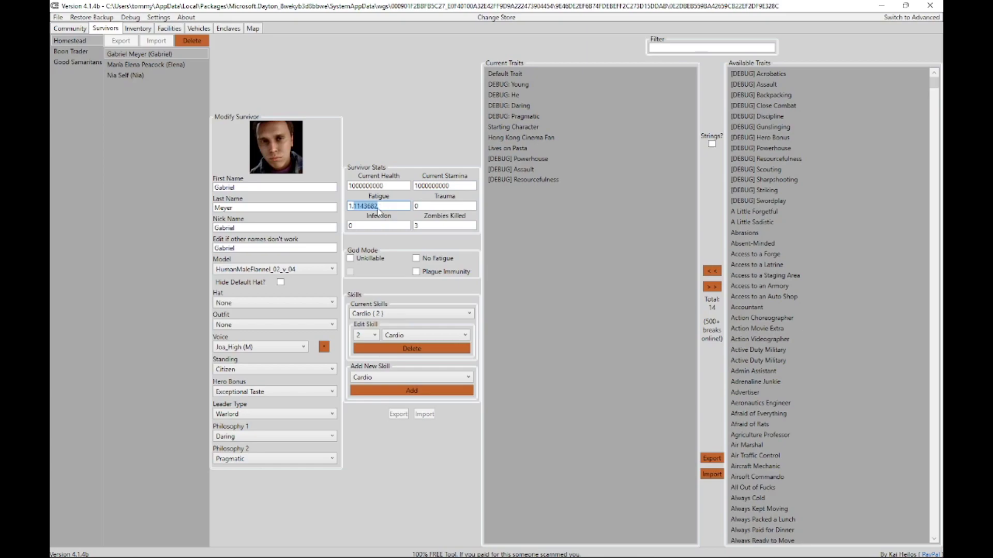
pyautogui.write('0')
# Save the edited game data with File > Save, acknowledging the backup and saved notices
pyautogui.click(58, 18)
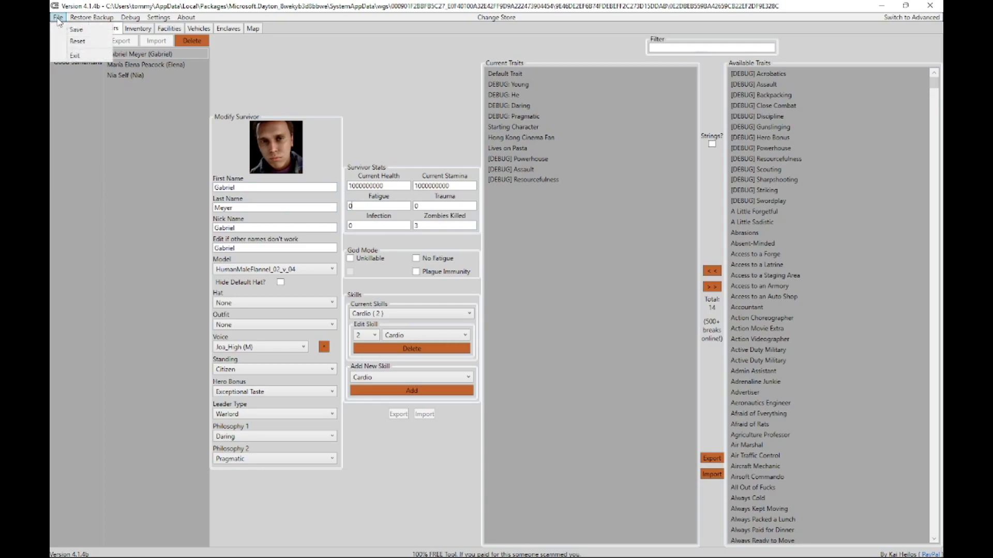
pyautogui.click(81, 33)
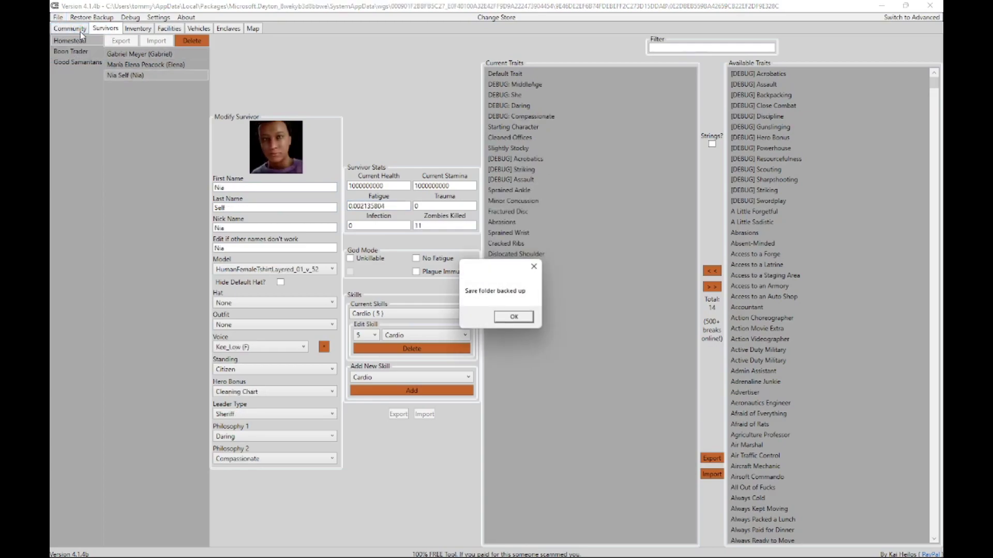
pyautogui.click(517, 317)
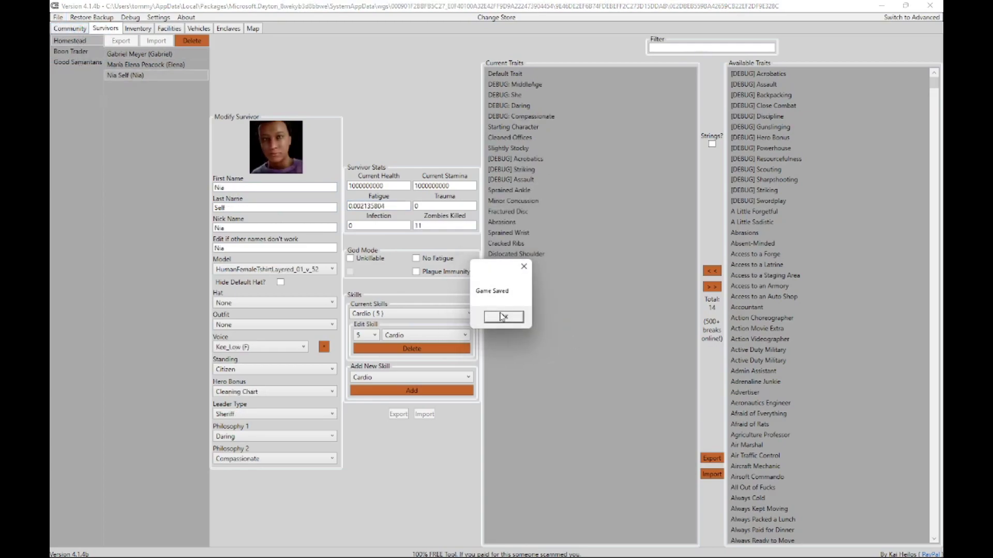
pyautogui.click(503, 317)
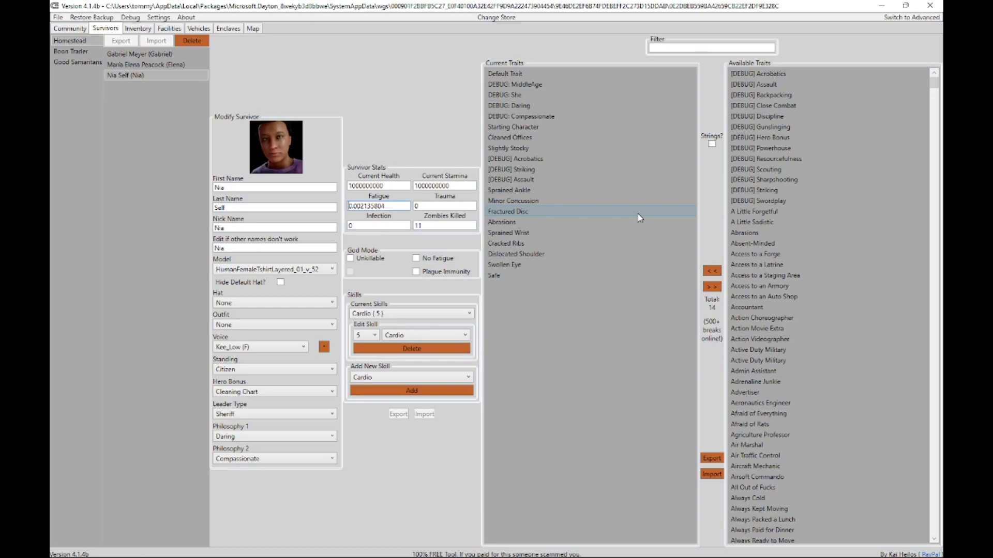
# Close the editor, agreeing to save again and dismissing both notices
pyautogui.click(929, 7)
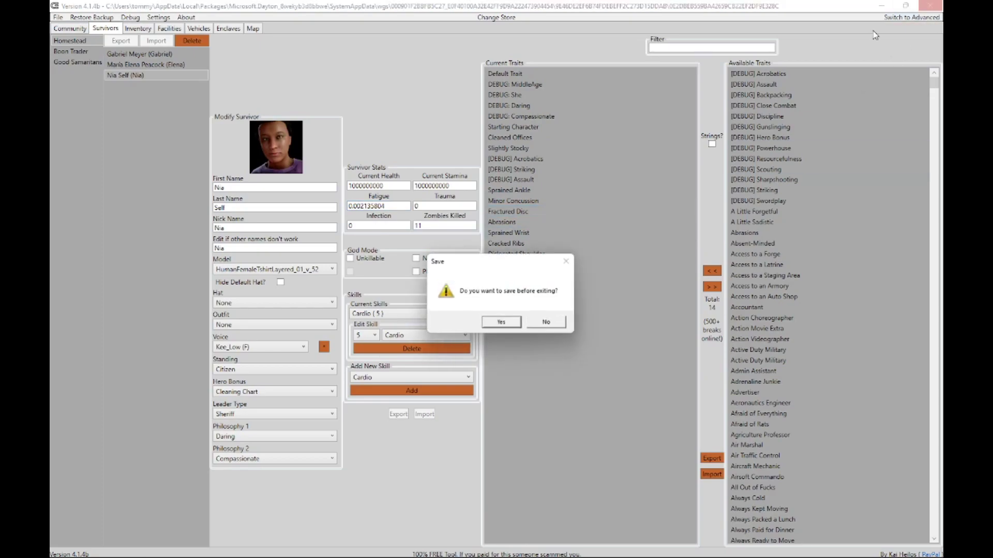
pyautogui.click(503, 323)
pyautogui.click(506, 318)
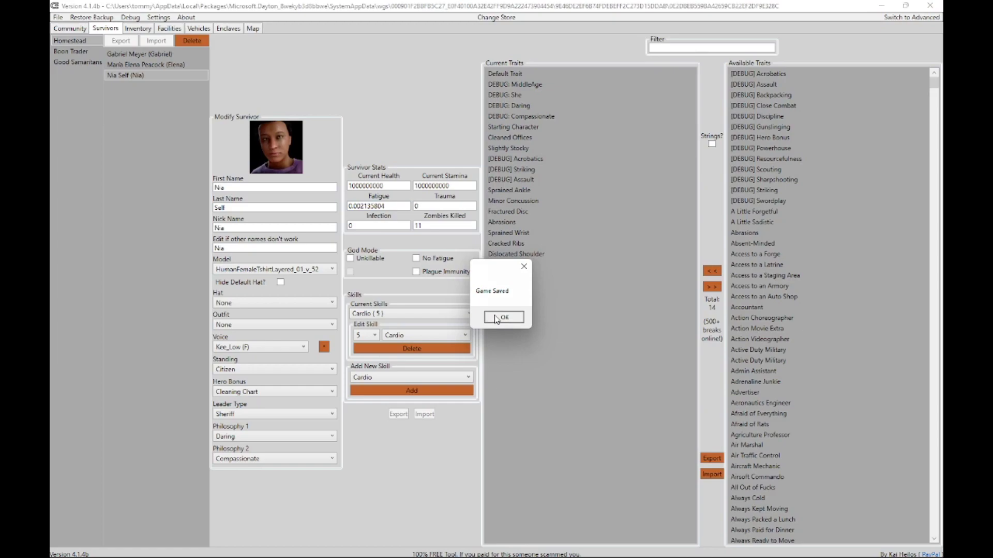
pyautogui.click(496, 318)
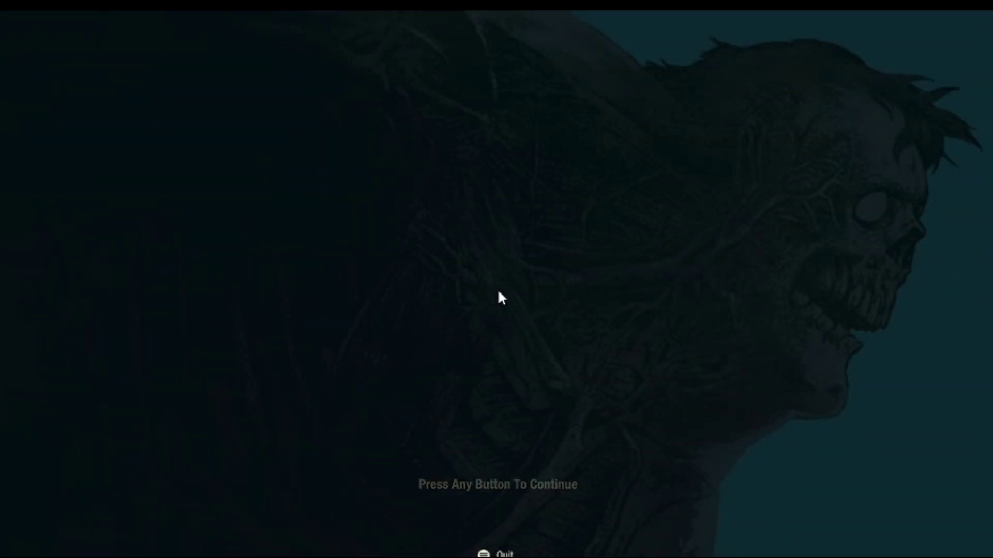
# Get past the State of Decay 2 title screen into the Campaign options
pyautogui.click(499, 294)
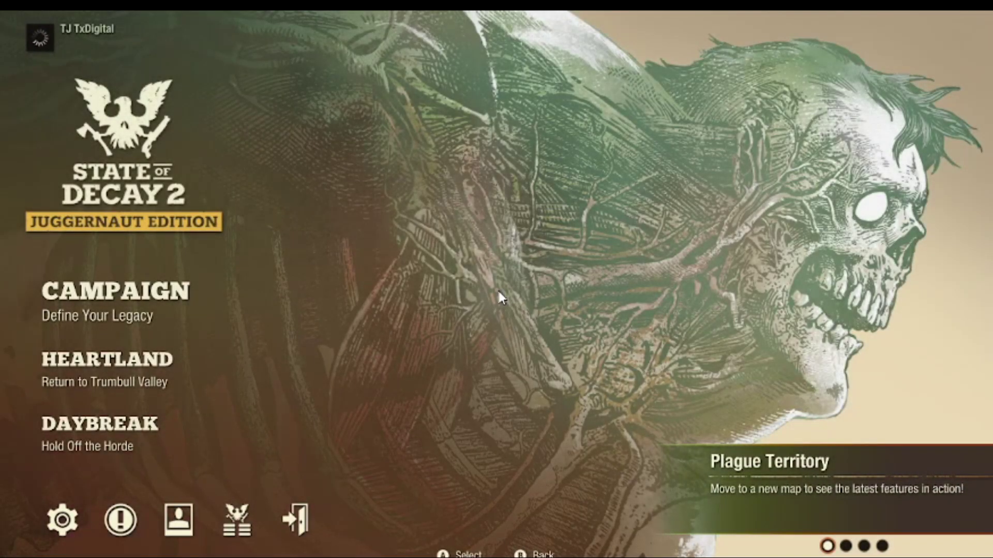
pyautogui.press('Return')
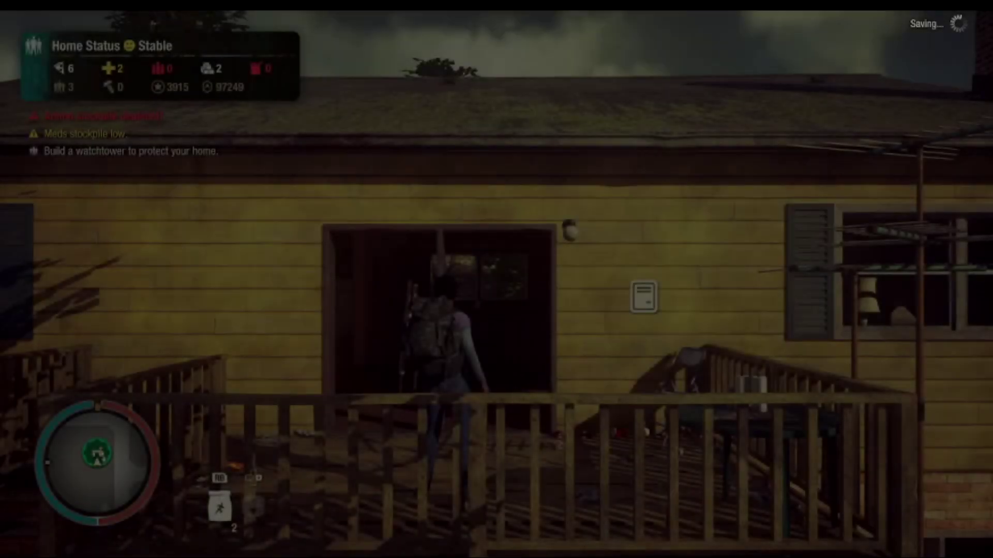
# Walk Nia off the porch, open the journal's Community lineup and dismiss the leader popup
pyautogui.press('a')
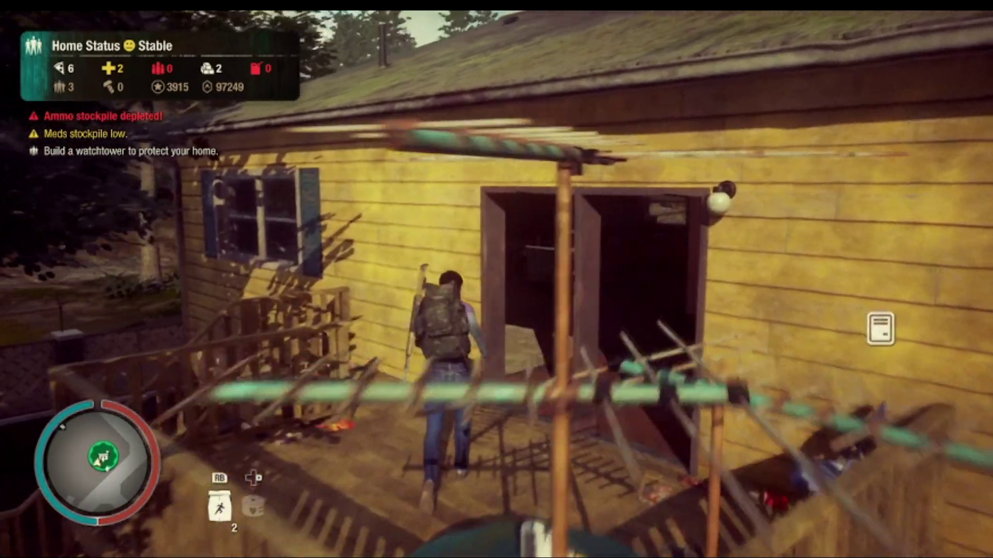
pyautogui.press('w')
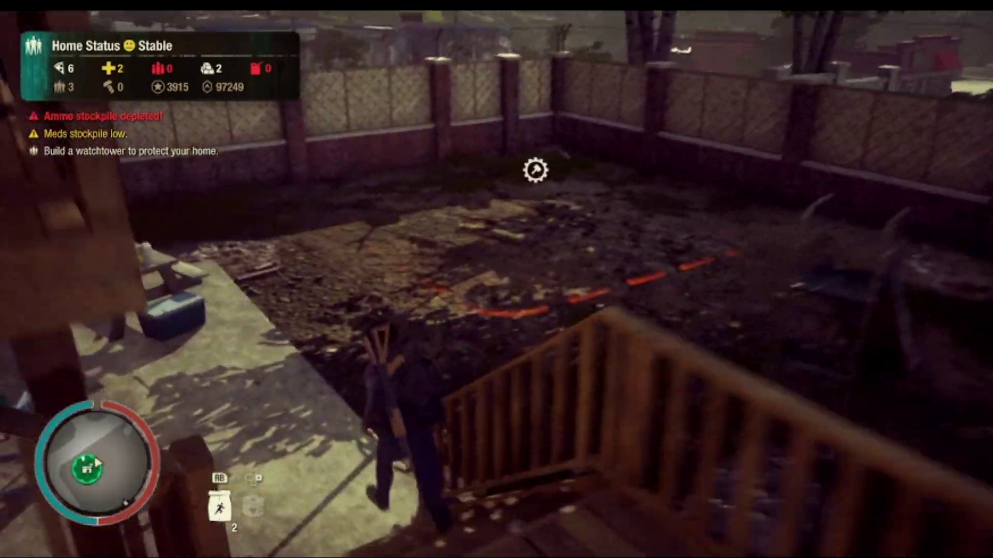
pyautogui.press('Tab')
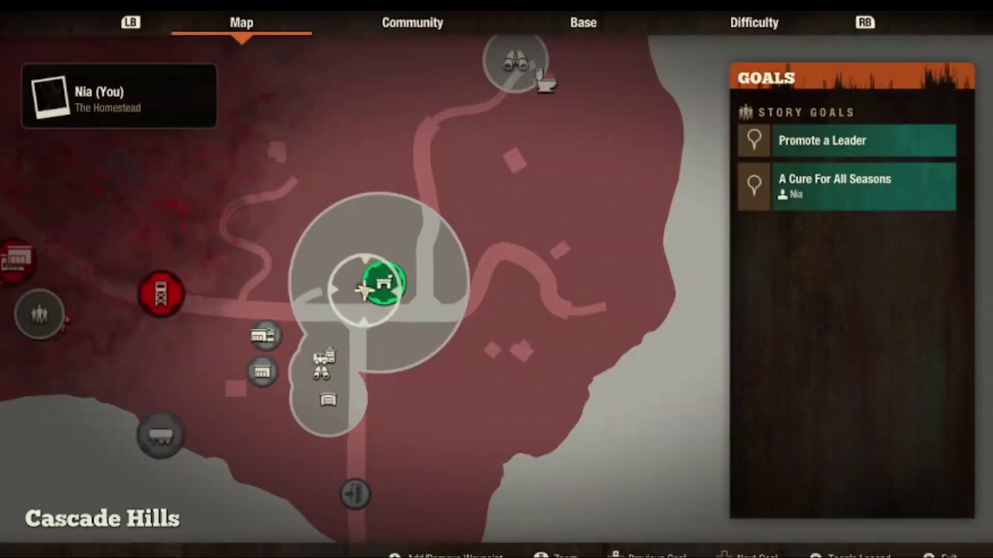
pyautogui.press('e')
pyautogui.press('e')
pyautogui.press('q')
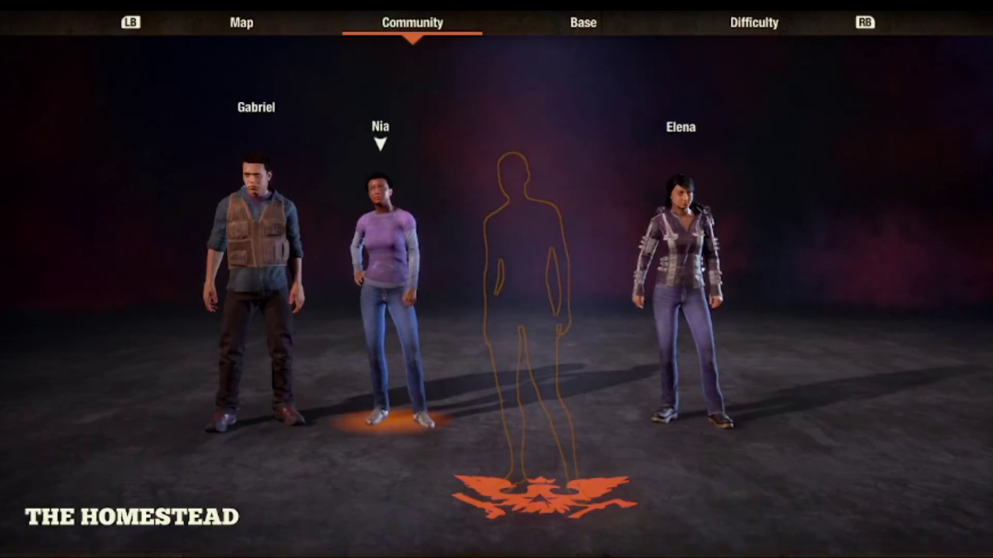
pyautogui.press('Return')
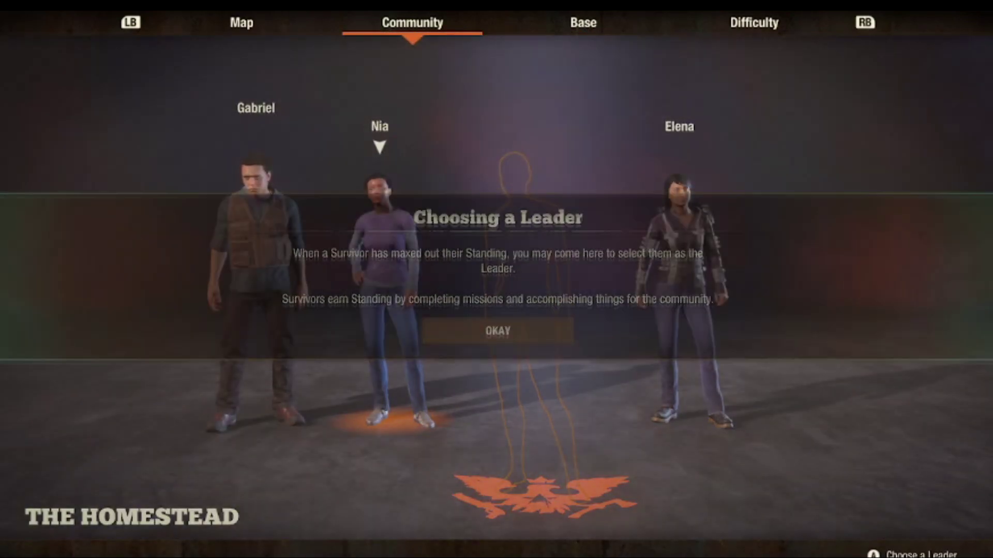
# Review Nia's and Elena's stat panels, then exit the journal and head for the gate
pyautogui.press('Return')
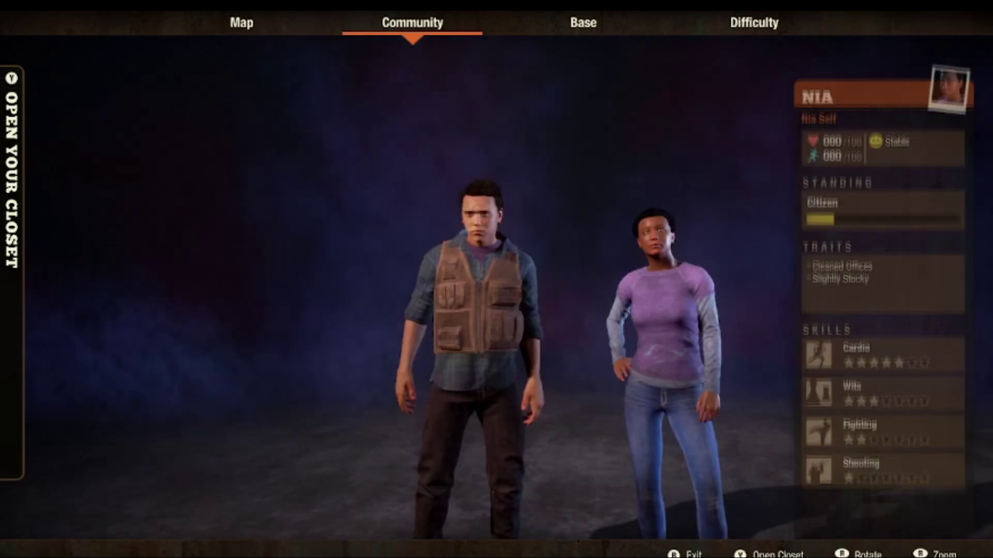
pyautogui.press('Right')
pyautogui.press('Right')
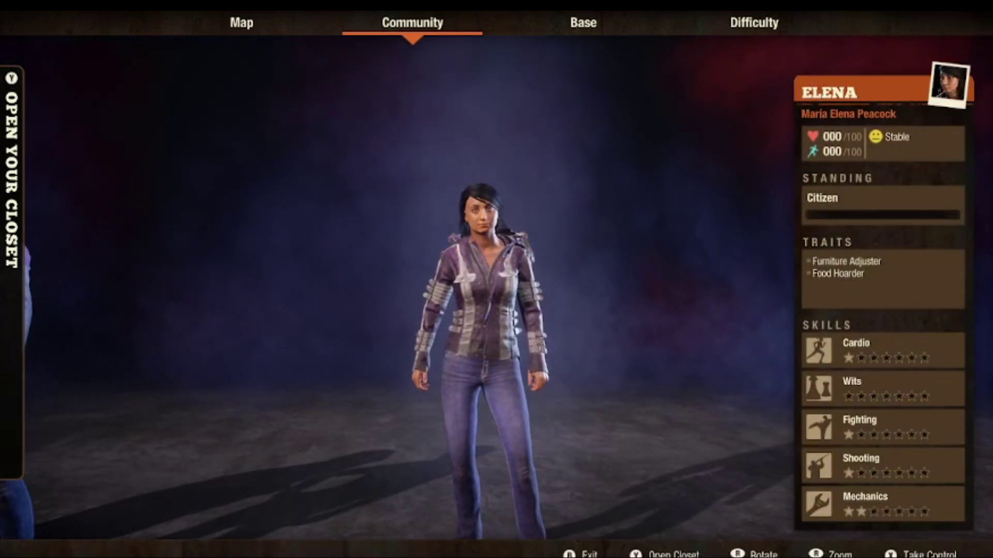
pyautogui.press('Escape')
pyautogui.press('Escape')
pyautogui.press('w')
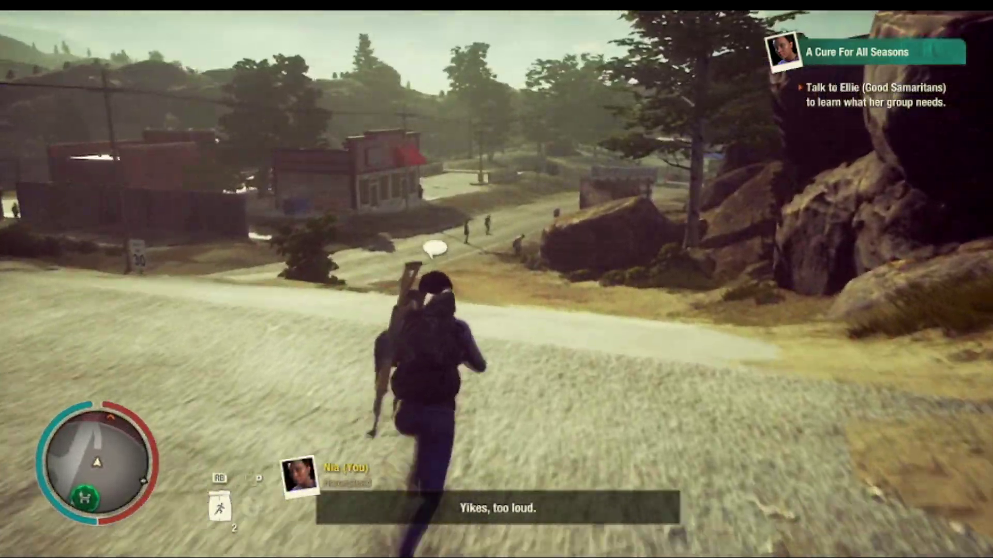
pyautogui.press('w')
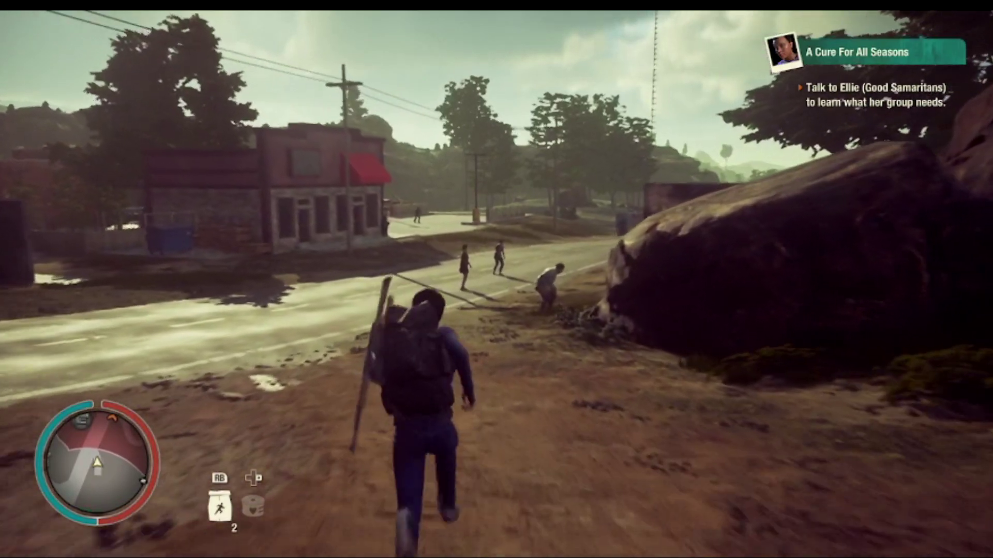
# Run Nia downhill along the road toward the town and the zombie group
pyautogui.press('w')
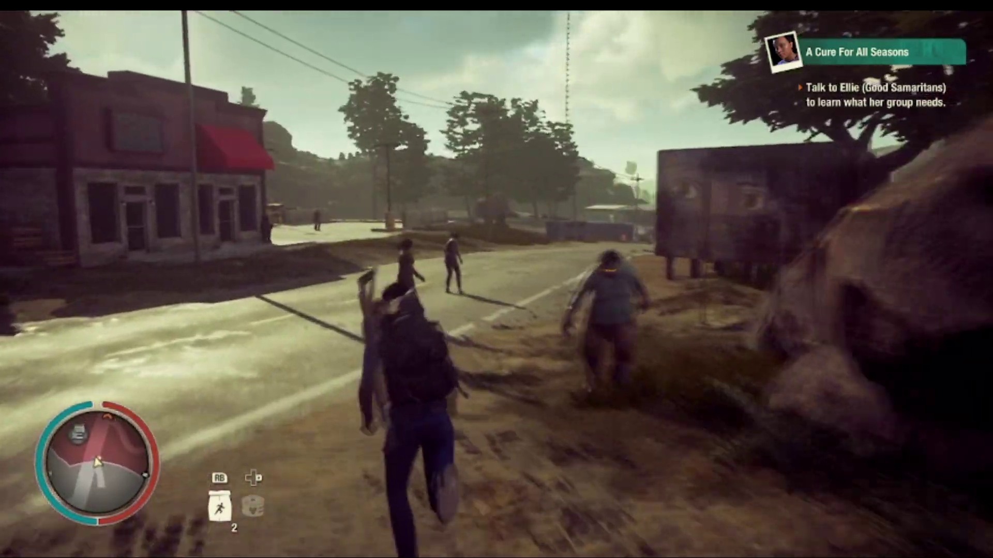